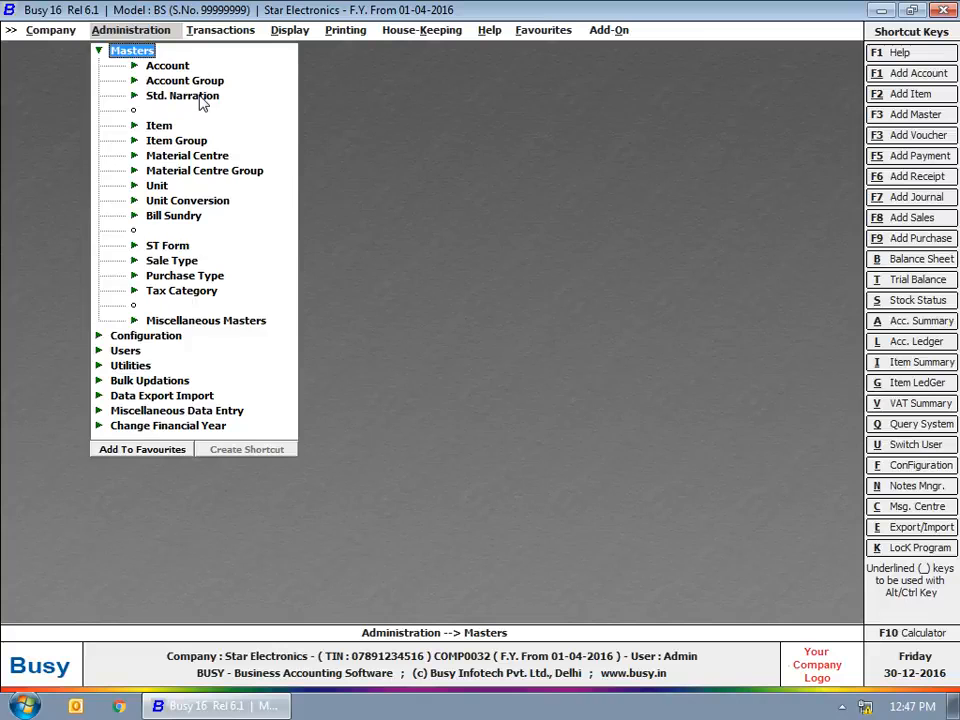
- Add the Sales standard narration 'Being goods sold on cash basis' and save it
double_click(200, 97)
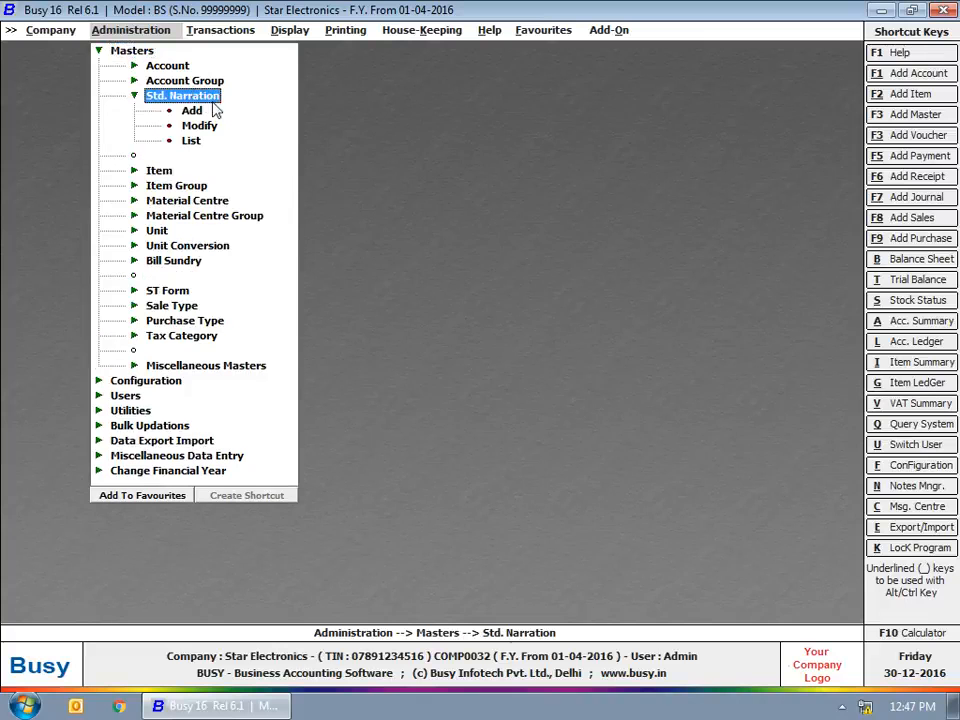
double_click(193, 110)
scroll(362, 135, "down", 1)
scroll(350, 130, "up", 1)
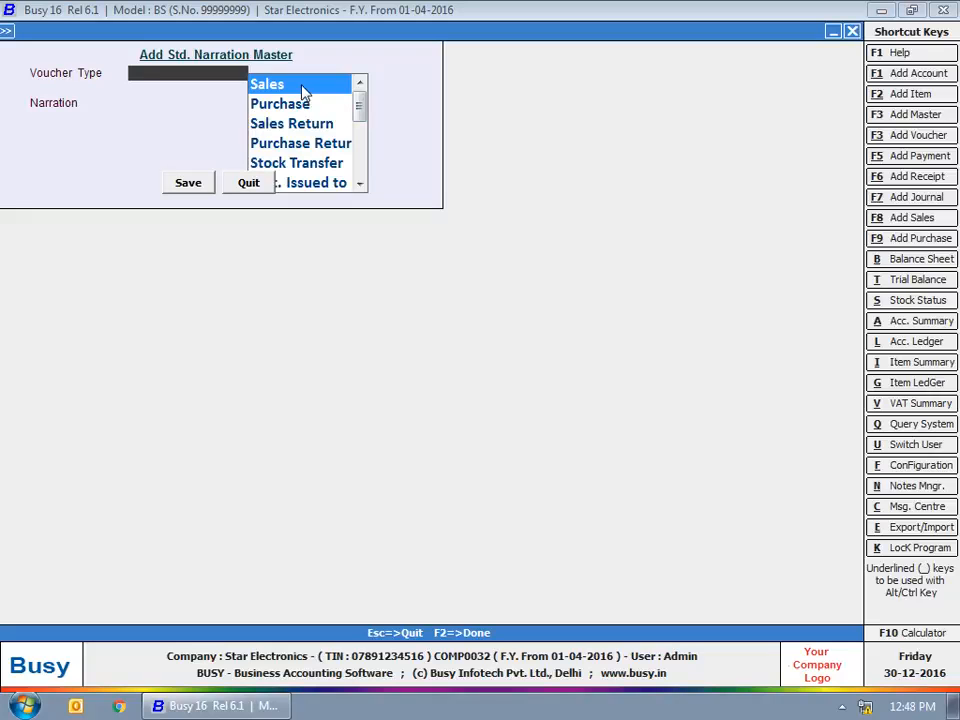
left_click(305, 88)
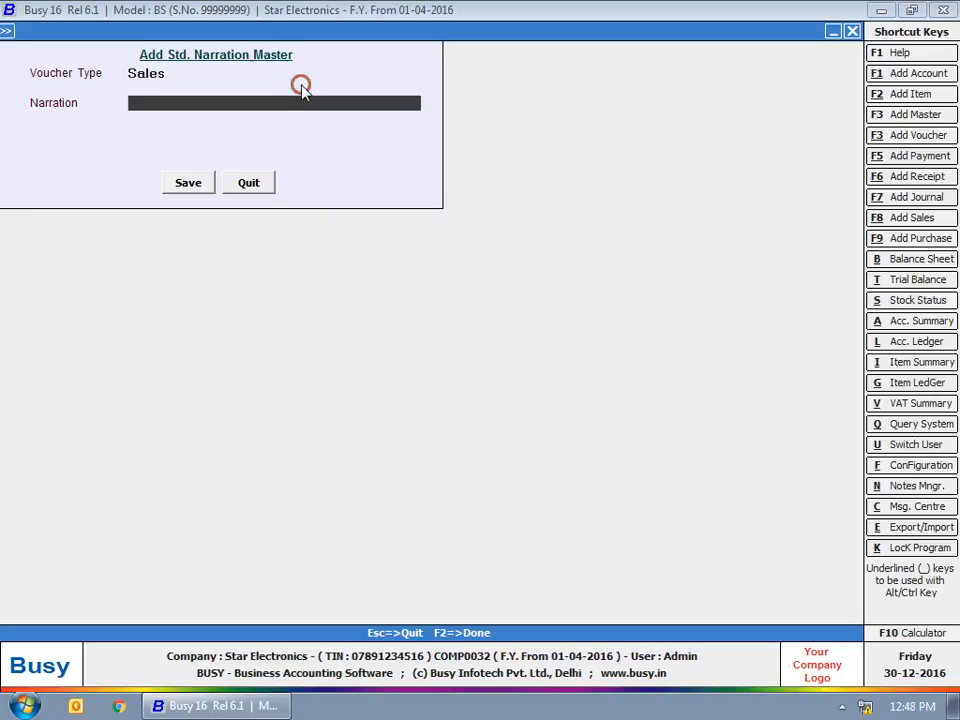
type("Being goods sold on ")
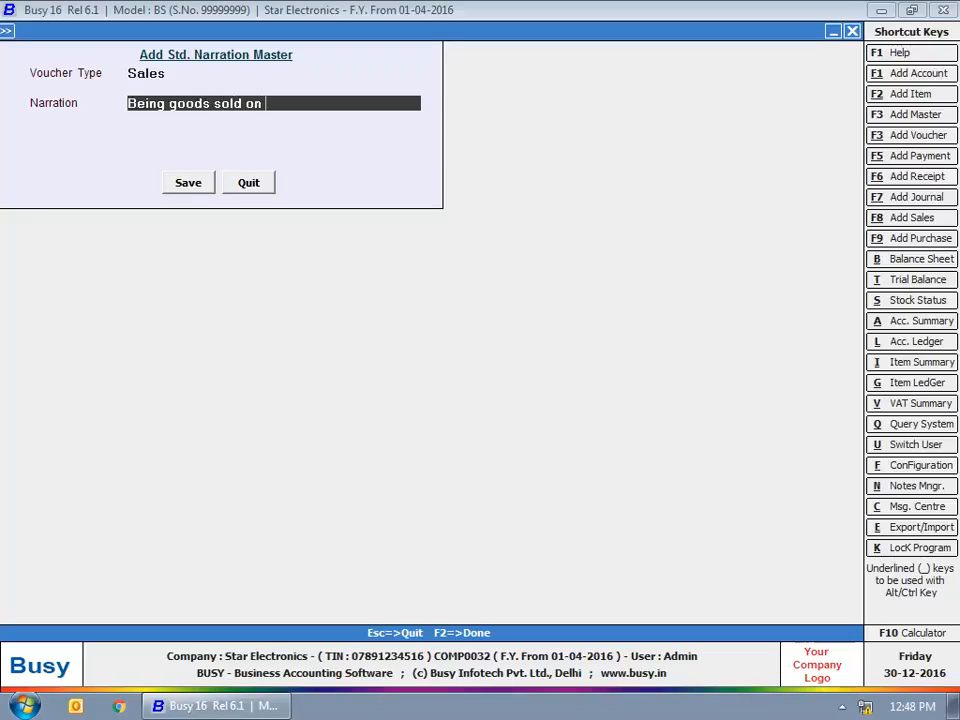
type("cash basis")
left_click(192, 184)
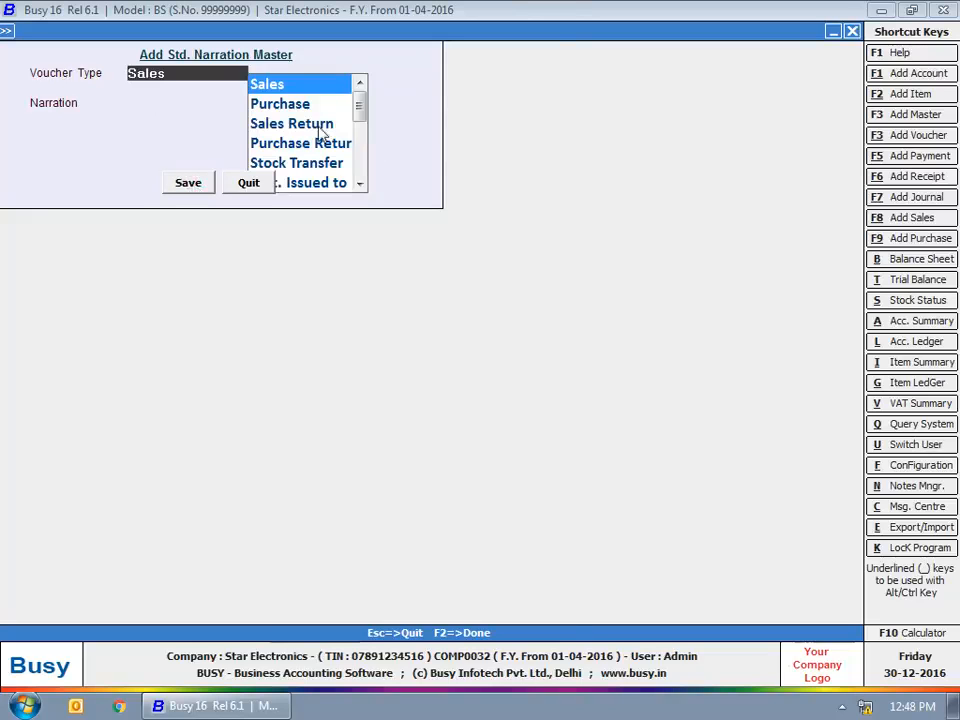
- Switch the voucher type to Payment, look over its narration lines, then quit the form
left_click_drag(350, 112, 373, 171)
left_click(290, 88)
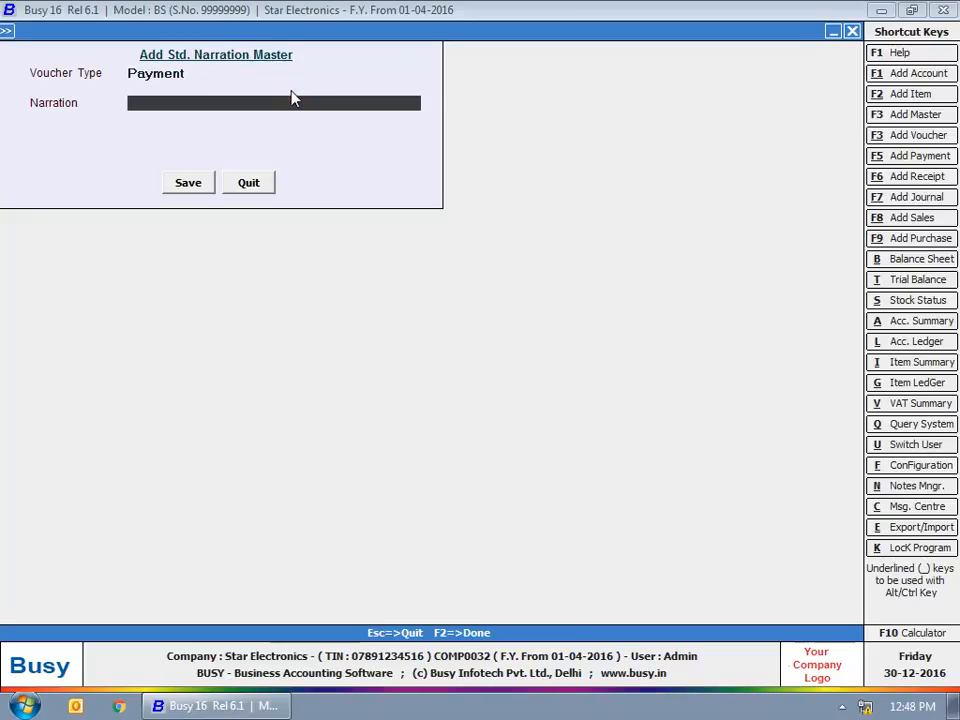
left_click(248, 121)
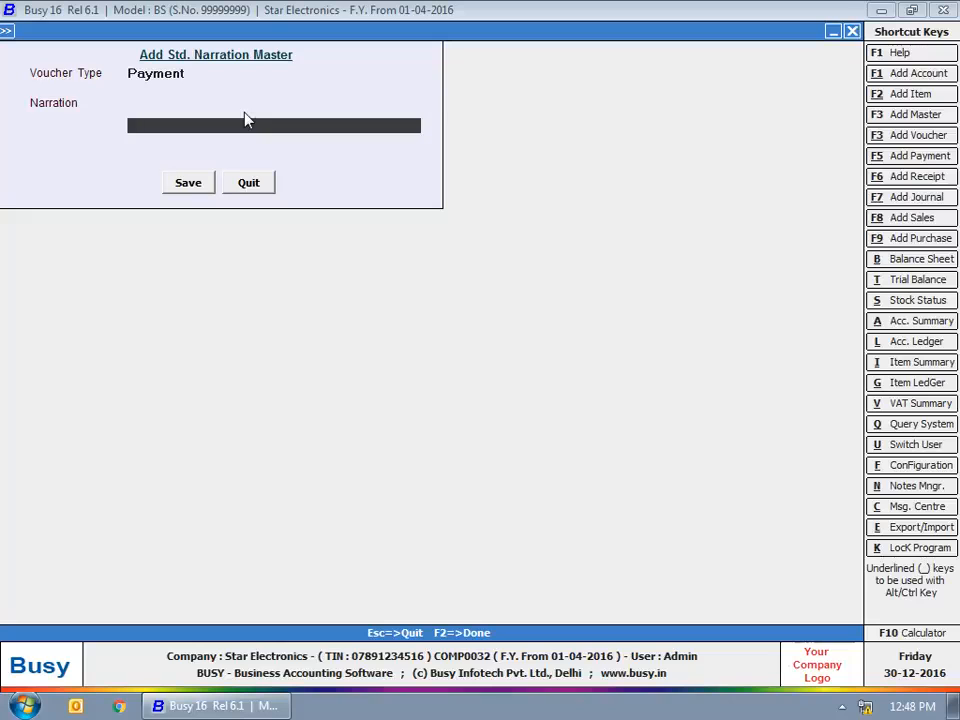
left_click(246, 101)
left_click(246, 123)
left_click(246, 184)
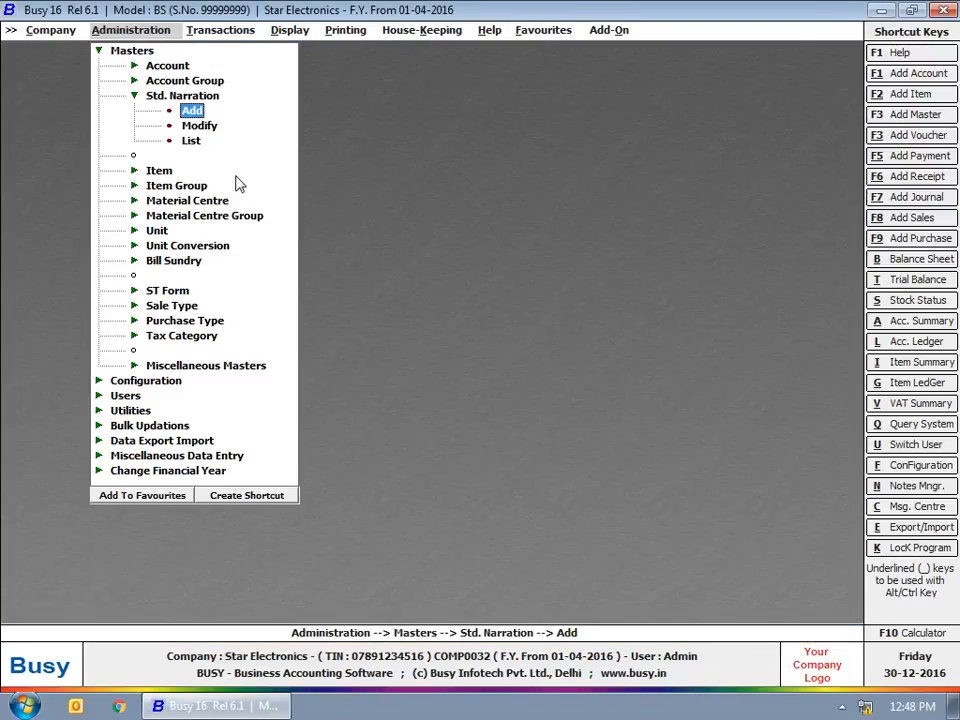
- Collapse Std. Narration and expand Material Centre to show its Add, Modify and List options
left_click(180, 95)
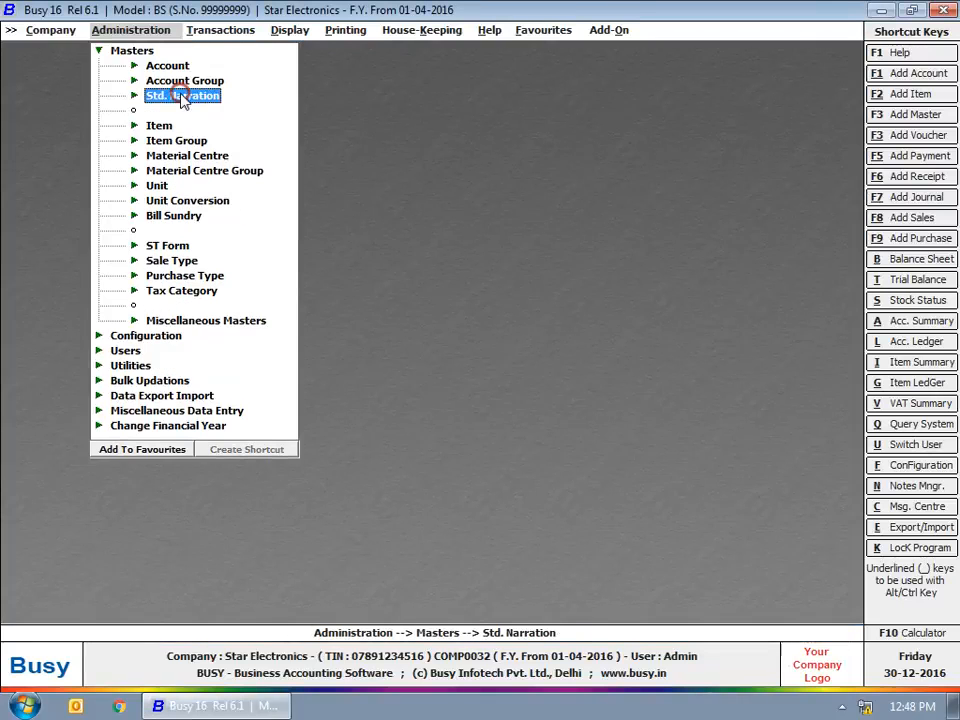
left_click(188, 157)
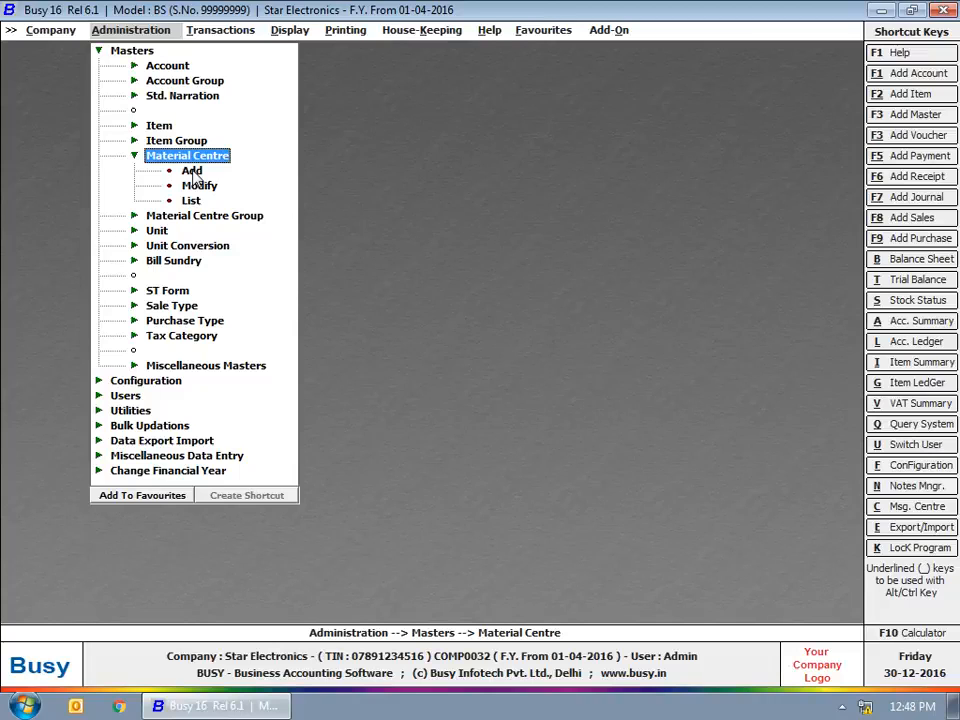
- Start material centre 'Kamla Nagar Outlet' in group North Delhi Outlets with stock account Stock
left_click(192, 172)
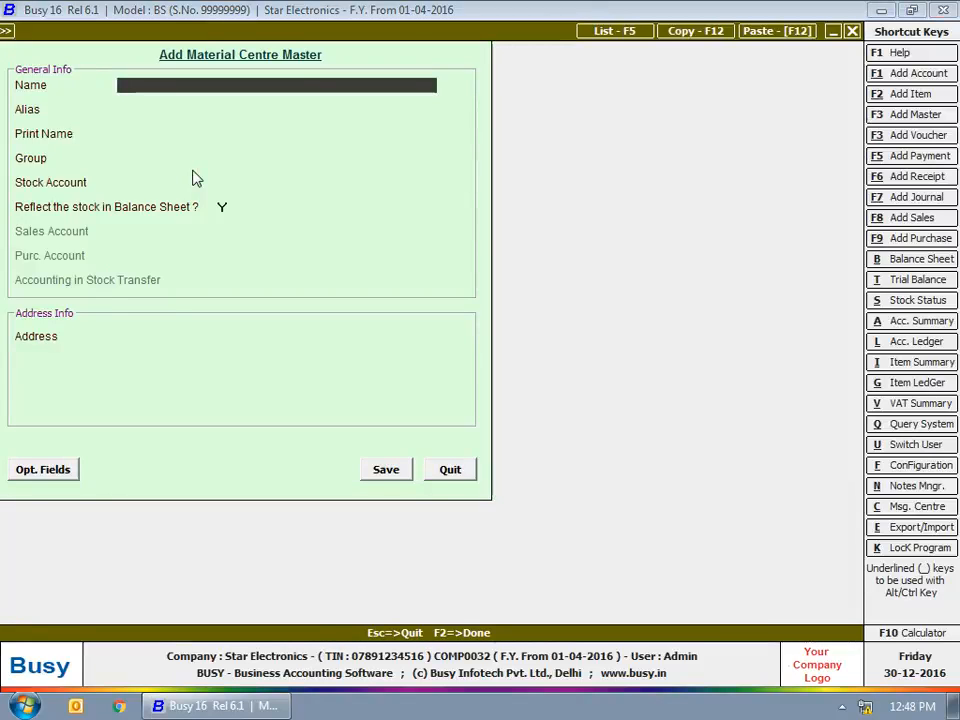
type("Kamla Nagar Ou")
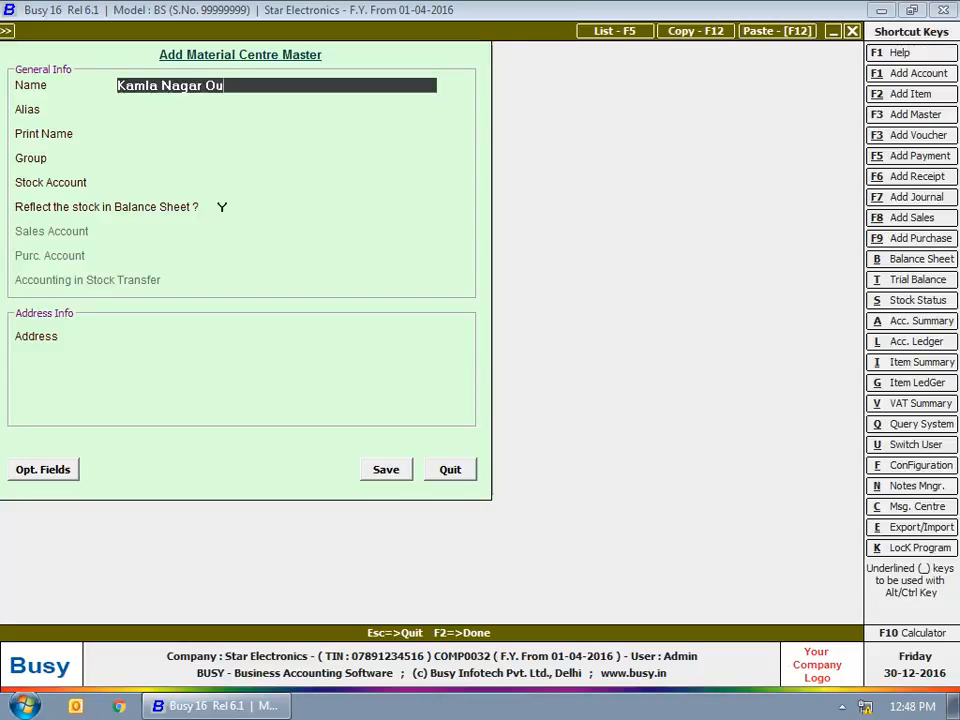
type("tlet")
key("Return")
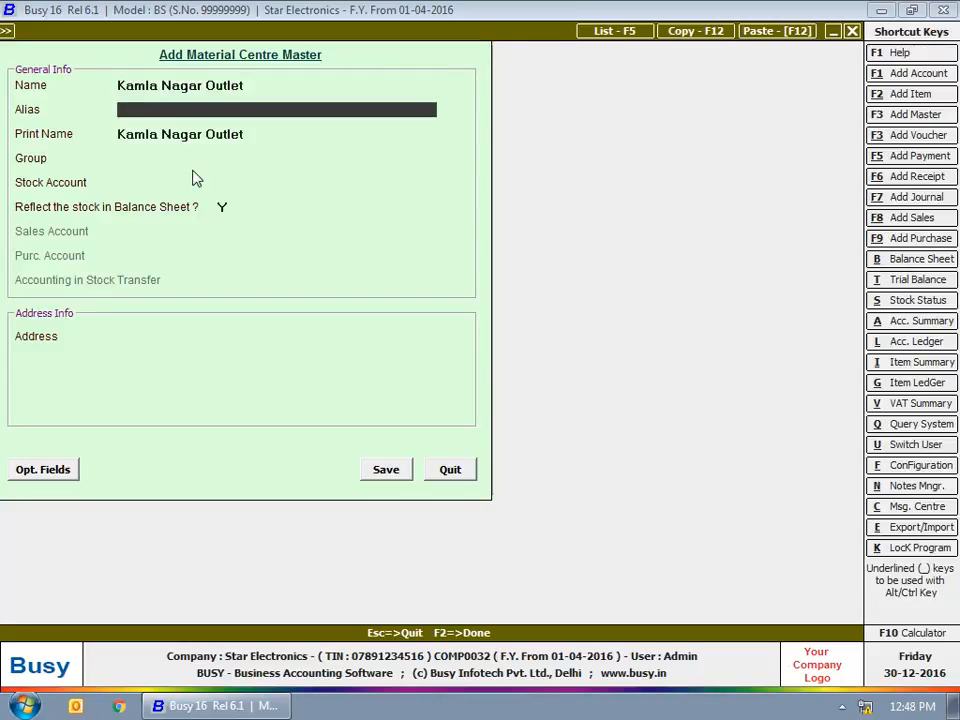
key("Return")
key("Return")
type("no")
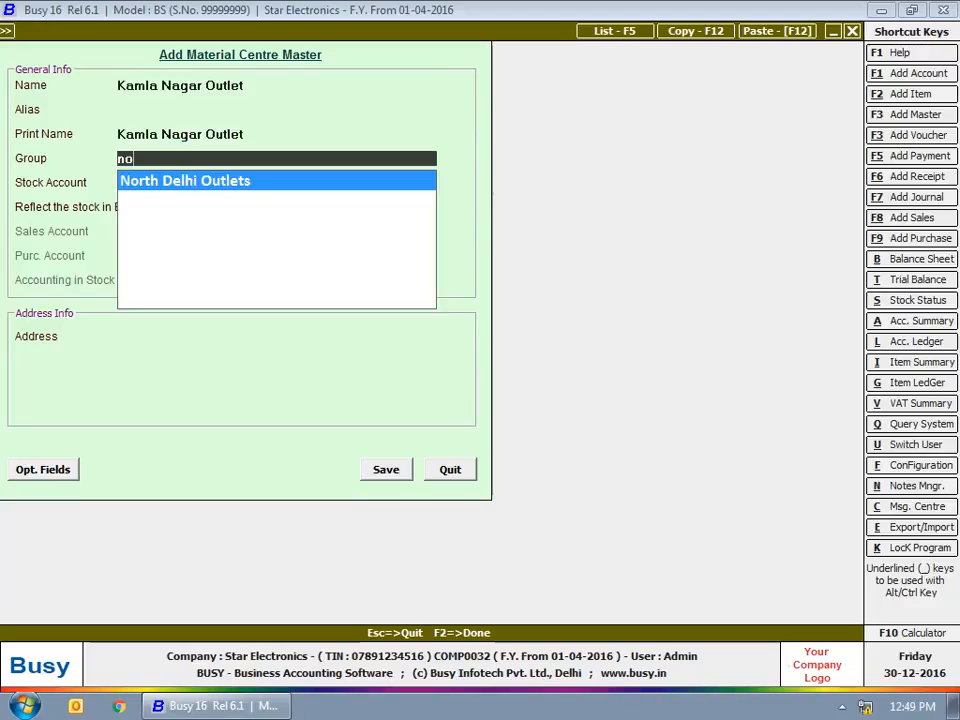
key("Return")
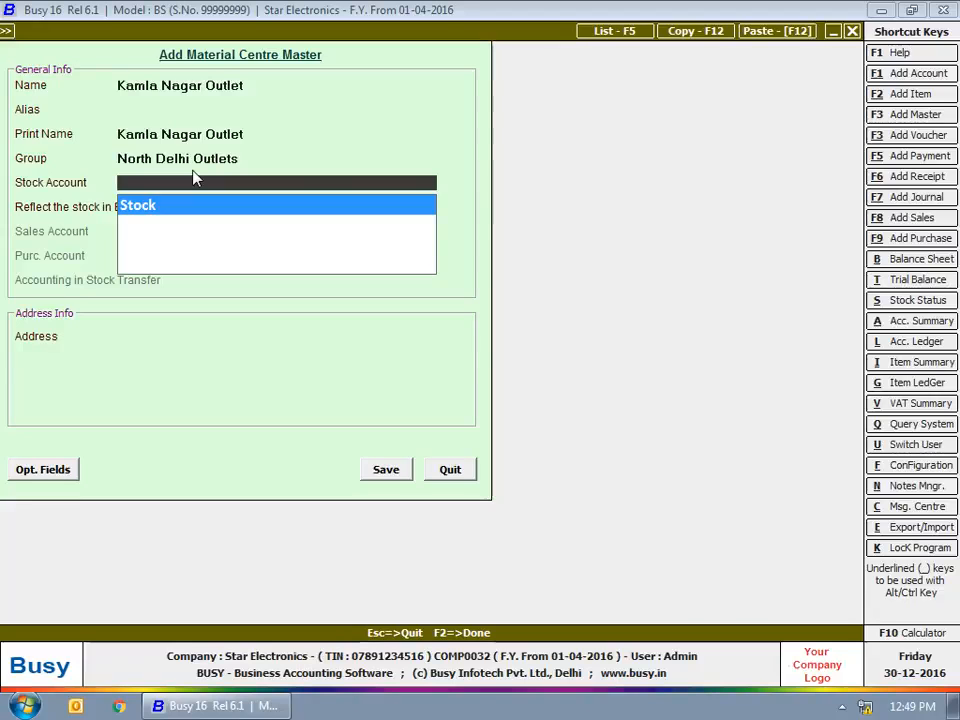
key("Return")
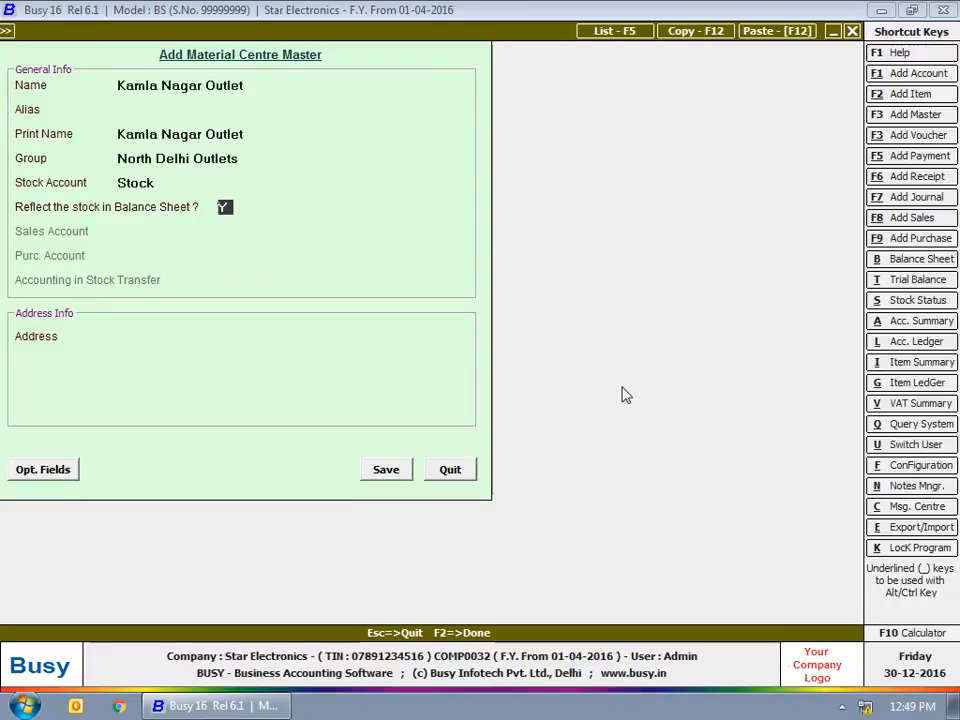
key("Return")
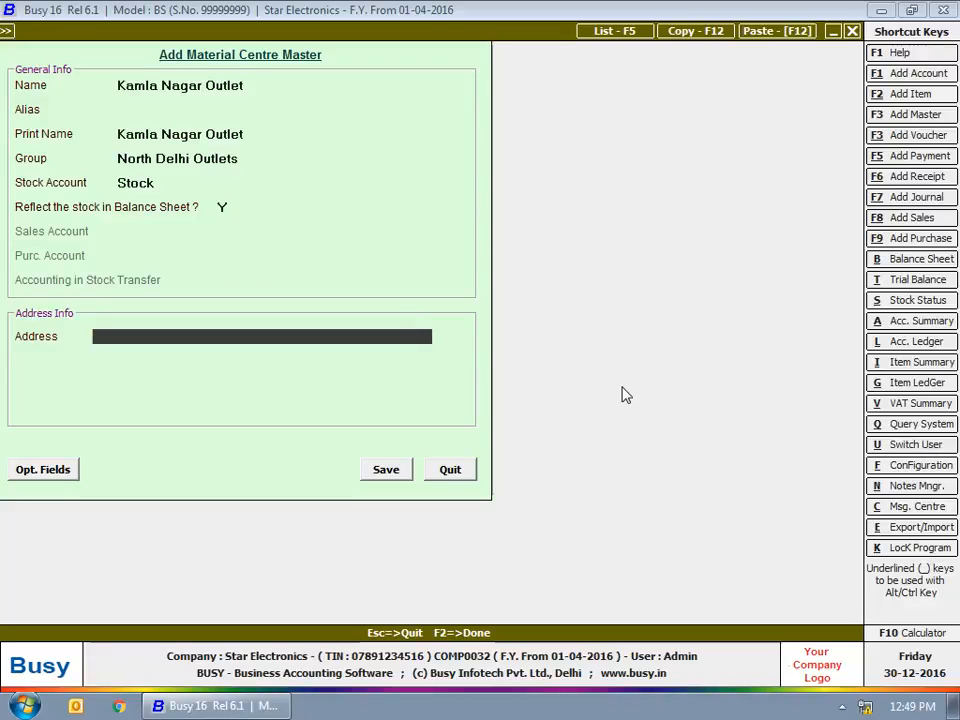
- Enter the outlet's three-line address and save the material centre
type("235, Bada Go")
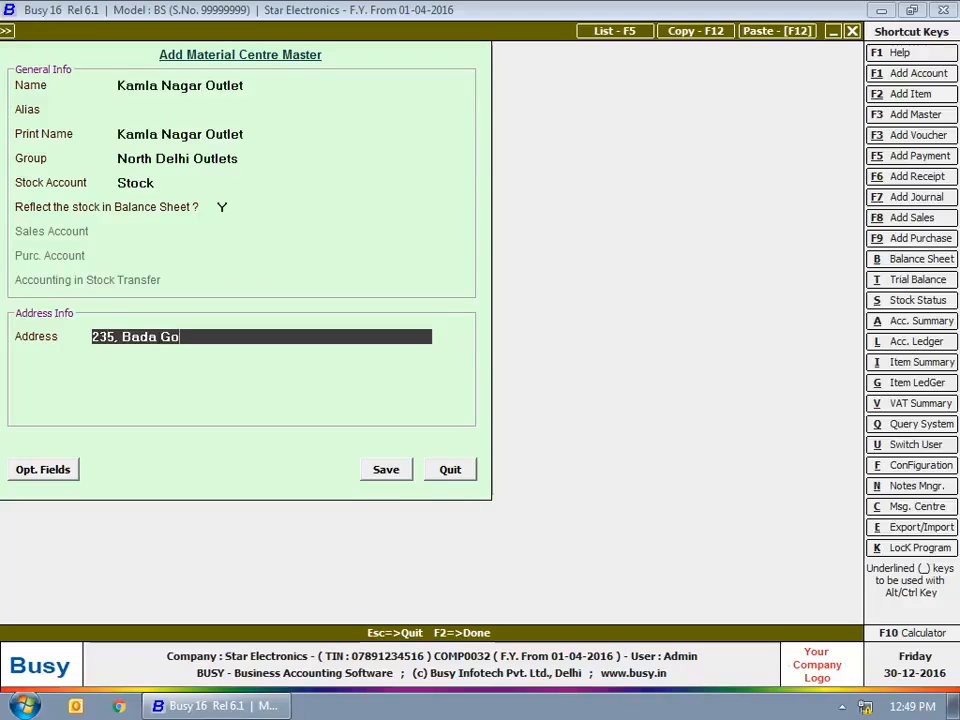
type("l Chakkar")
key("Return")
type("Near HDFC Bank")
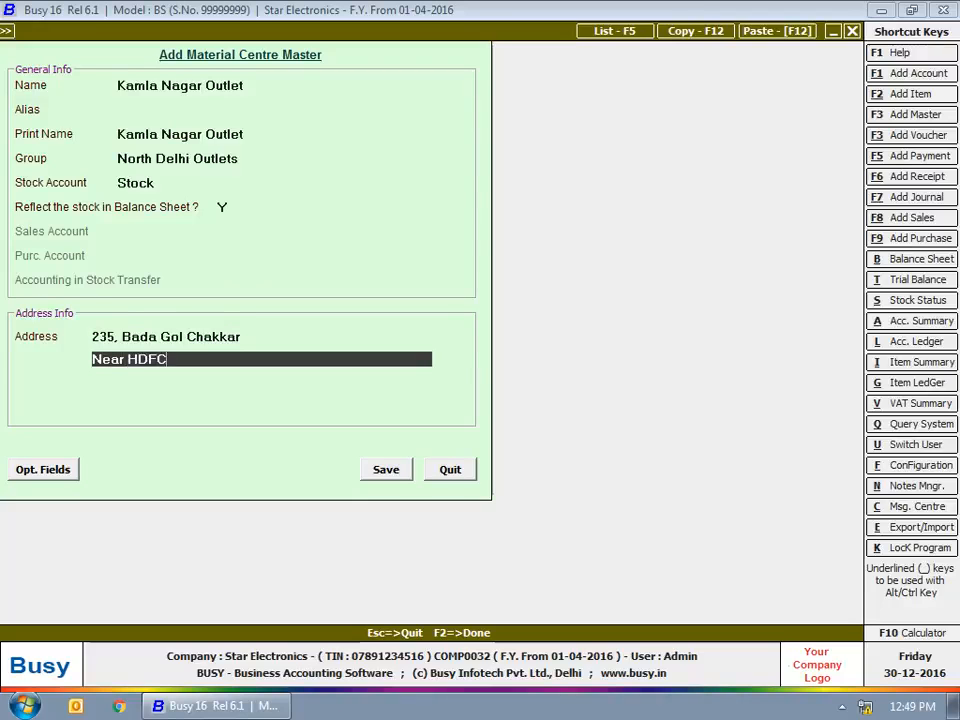
key("Return")
type("Delhi - 110007")
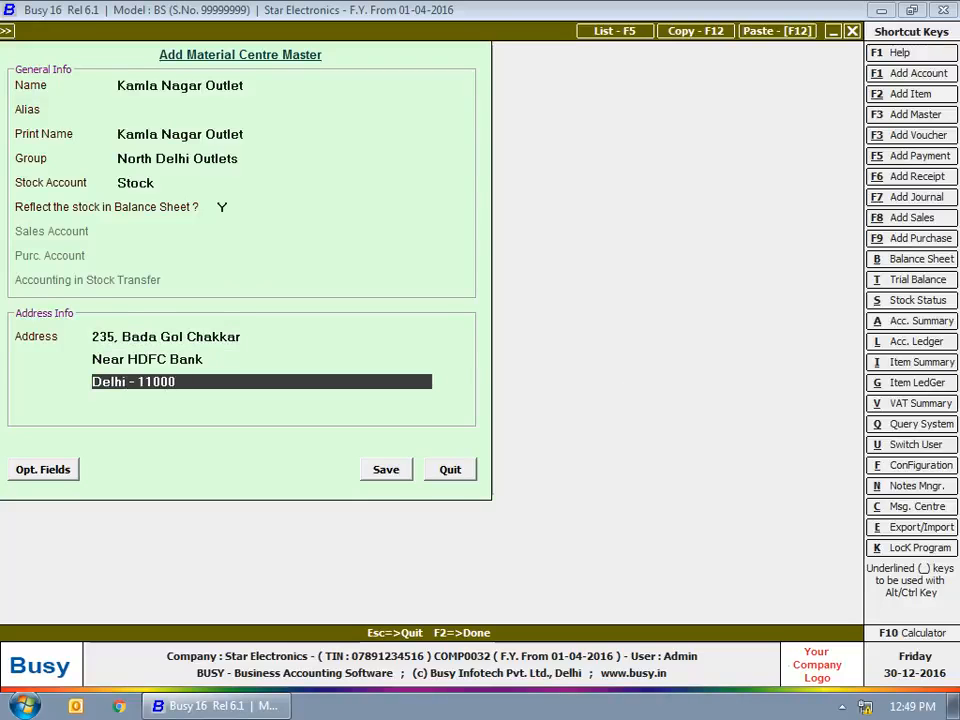
key("Return")
key("Return")
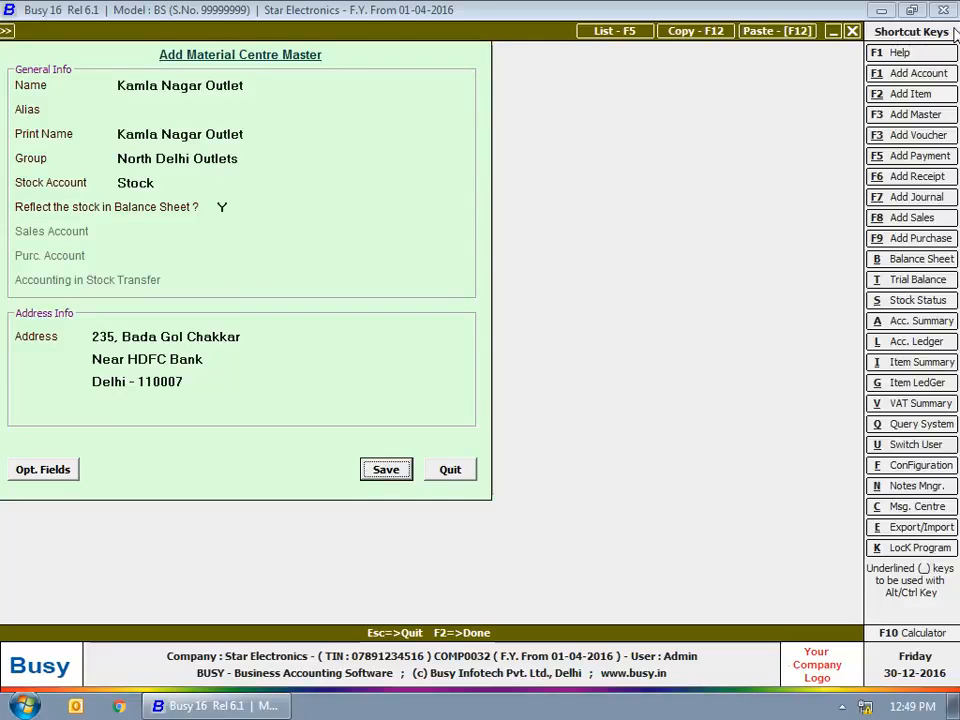
left_click(393, 472)
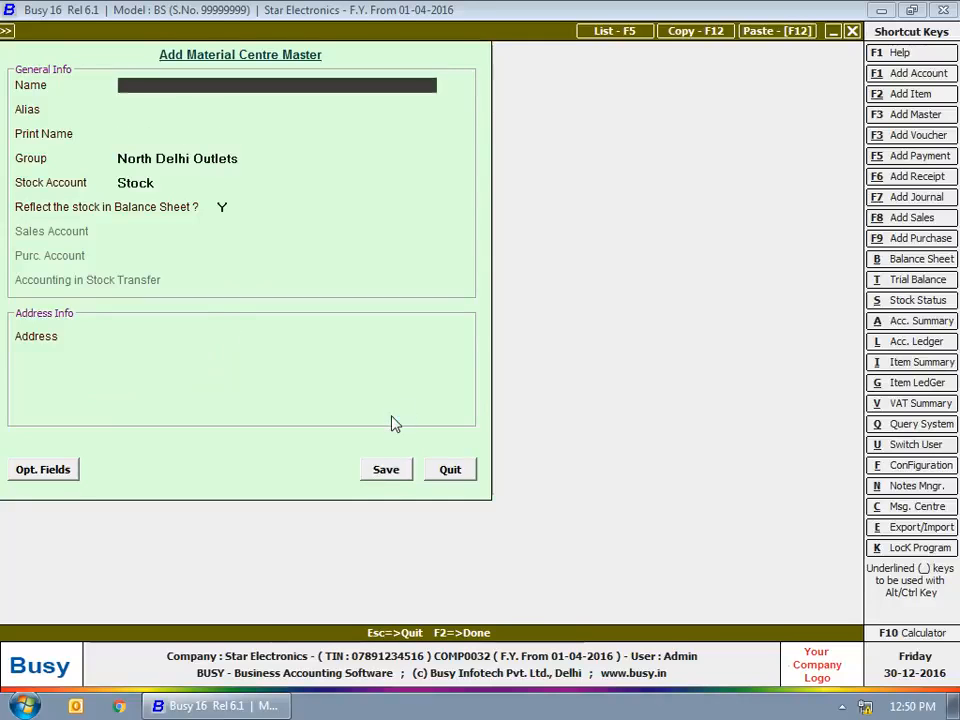
- Close the material centre form, collapse Material Centre, and expand the Unit master
left_click(452, 477)
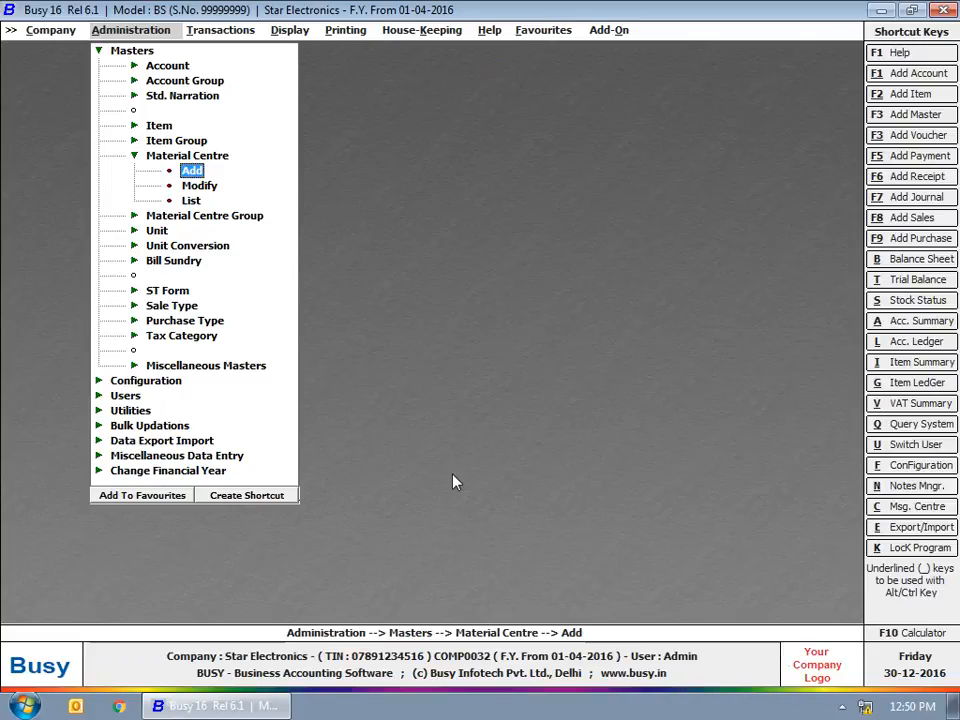
left_click(158, 233)
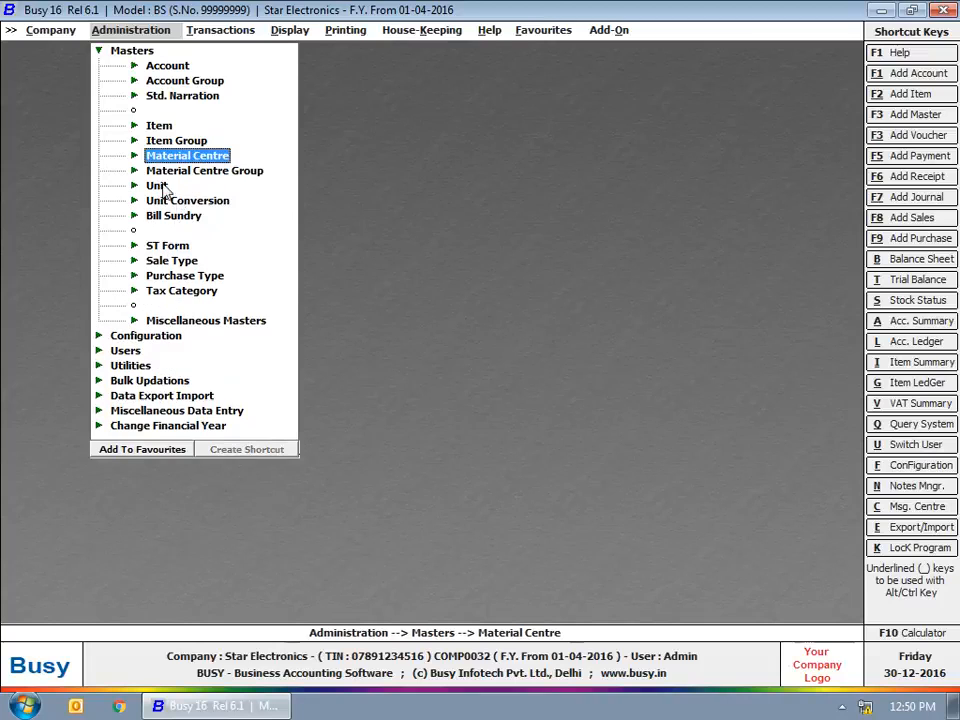
left_click(156, 186)
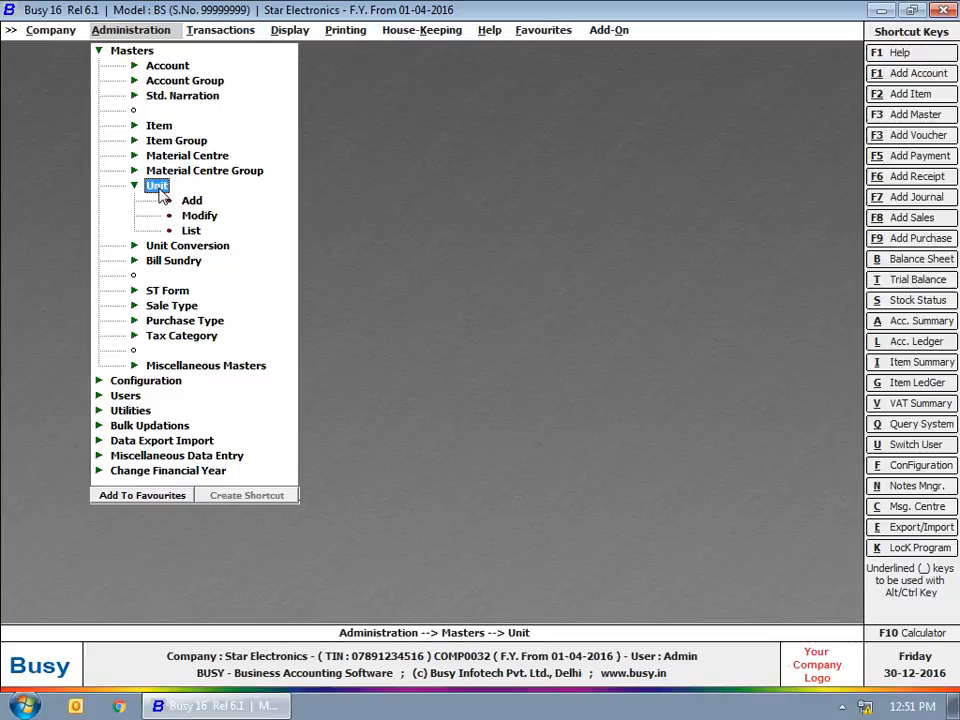
- Add unit Packet with print name Pkt., leaving the excise unit name blank, and save
left_click(190, 201)
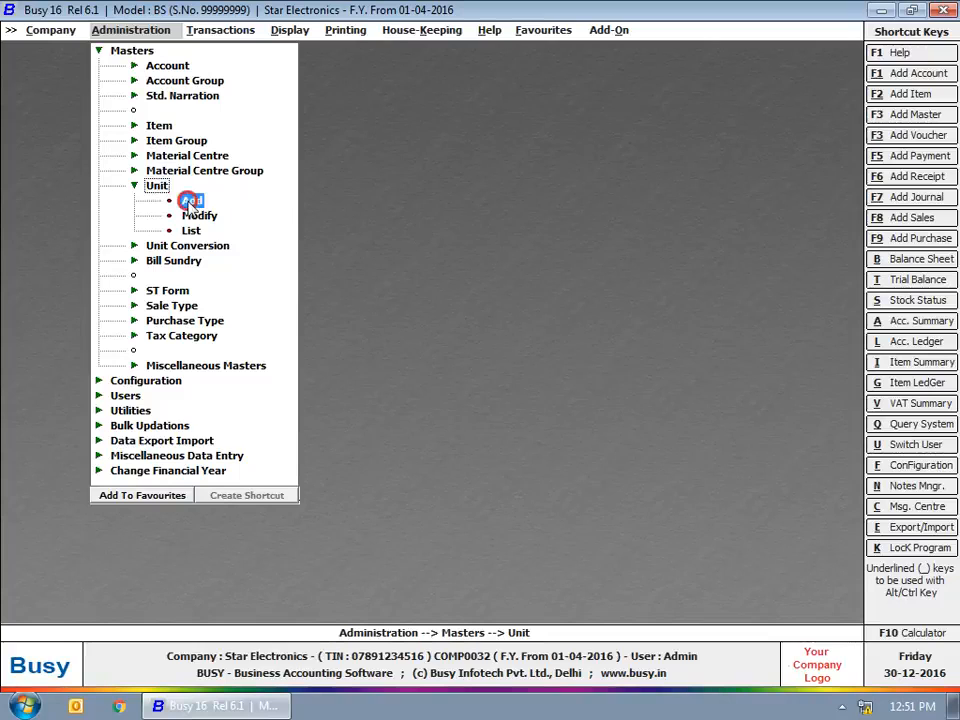
type("Packet")
key("Return")
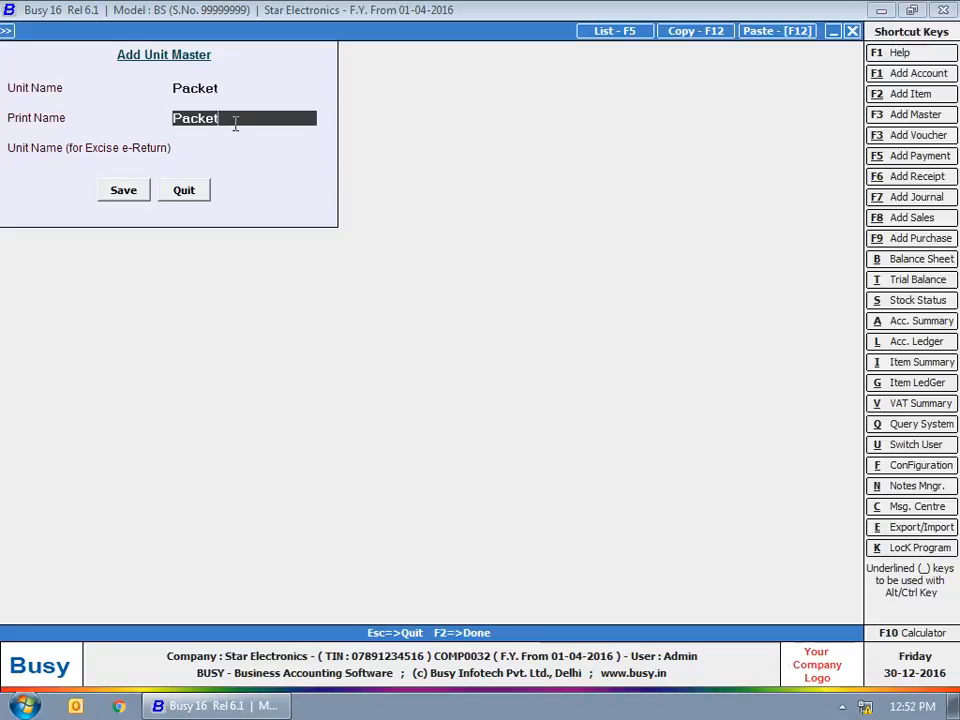
type("Pkt.")
key("Return")
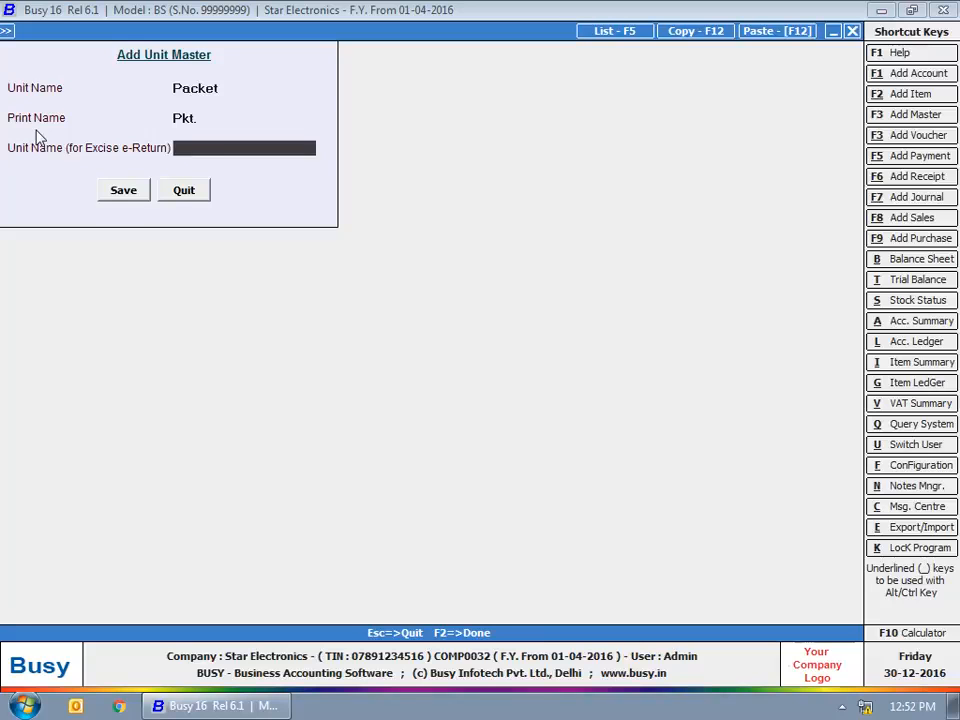
key("Return")
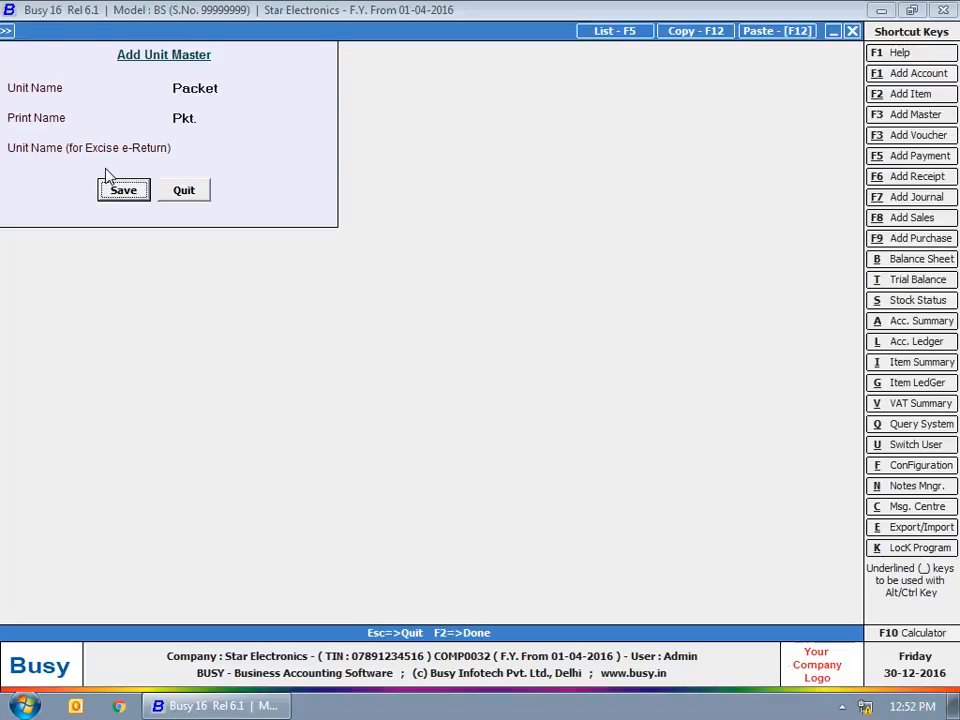
left_click(121, 192)
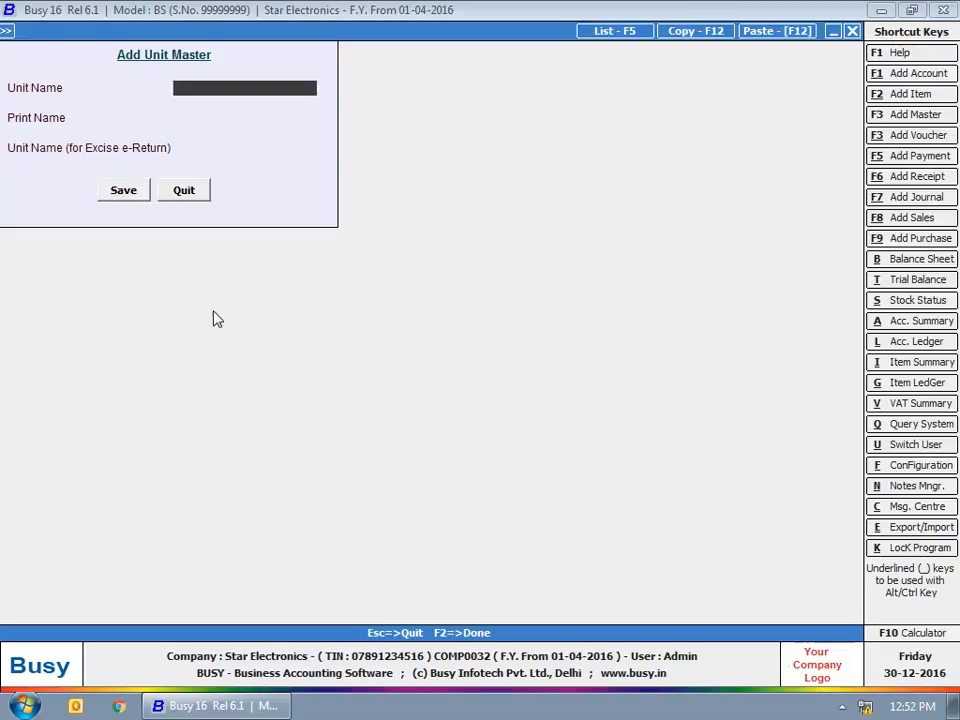
- Quit the unit form and start a new Unit Conversion entry
key("Escape")
key("Return")
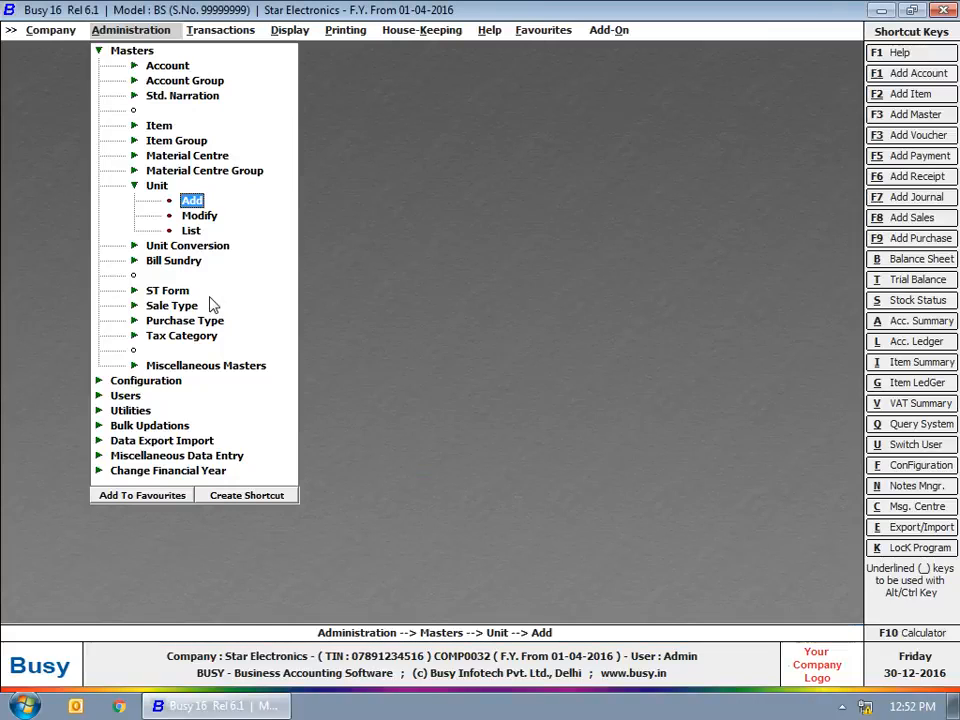
left_click(185, 201)
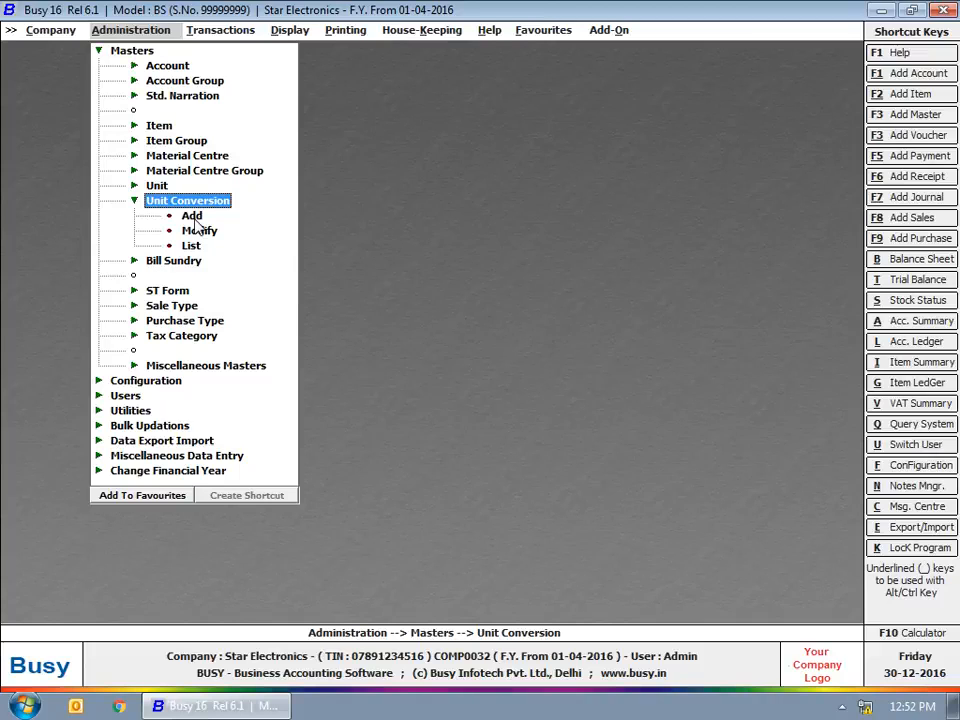
left_click(192, 217)
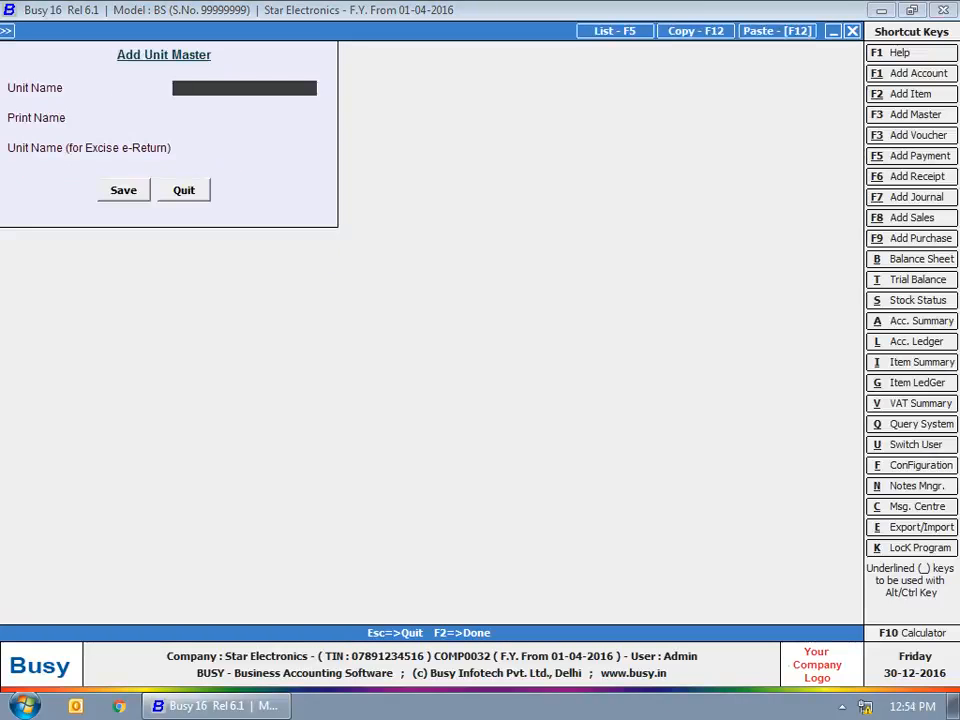
- Enter Box as the new unit name and move past its print name
type("Box")
key("Return")
key("Return")
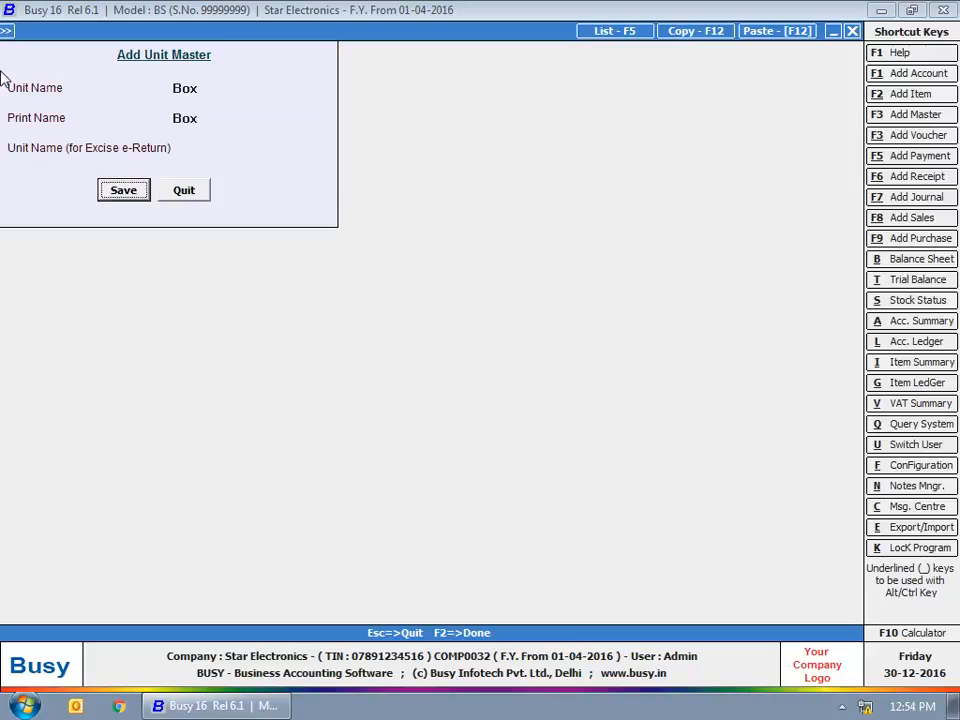
key("Return")
key("Return")
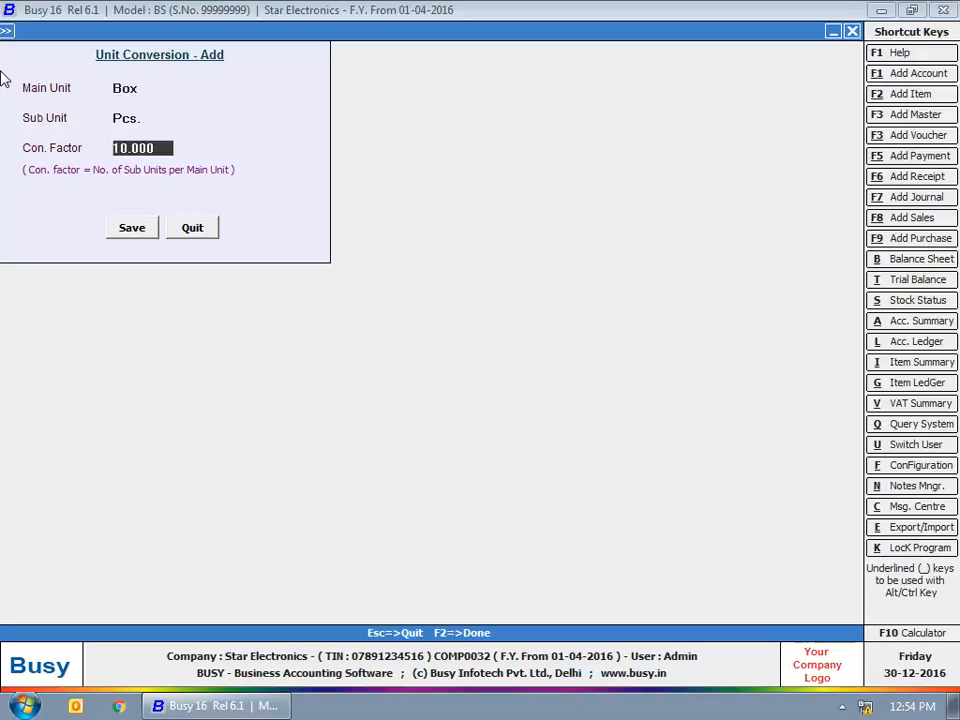
- Enter conversion factor 50, save the Box-to-Pcs. conversion, and close the form
type("50")
key("Return")
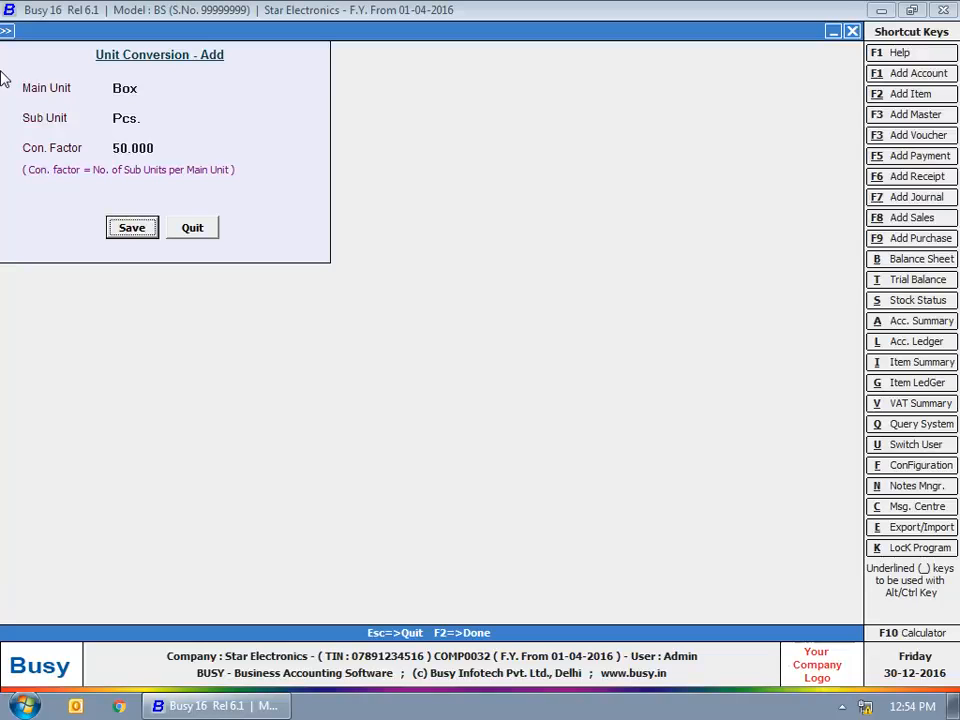
key("Return")
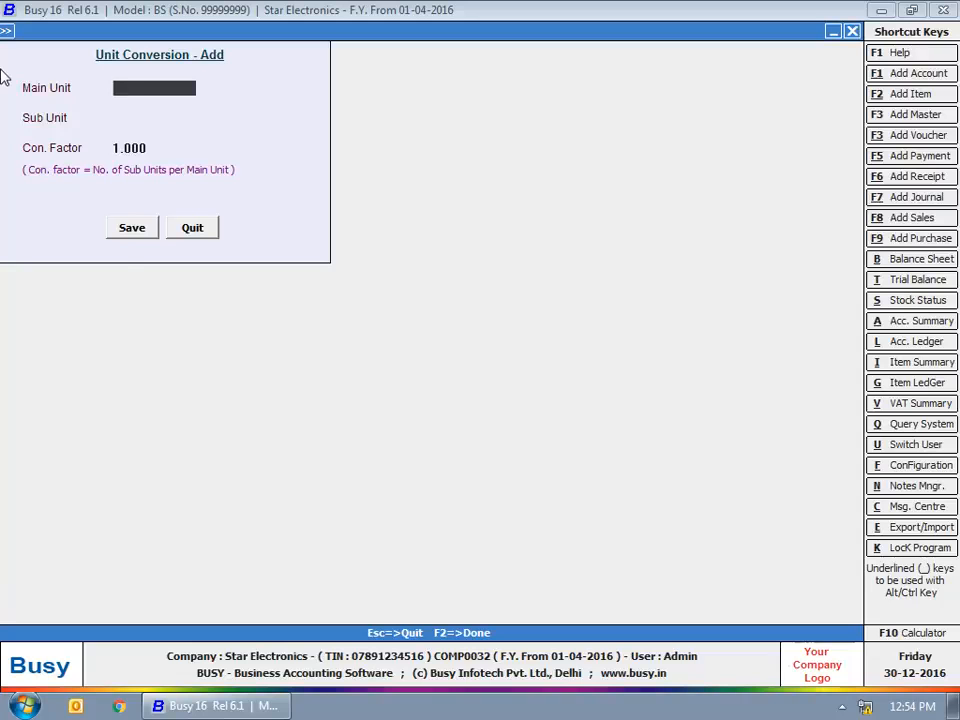
key("Escape")
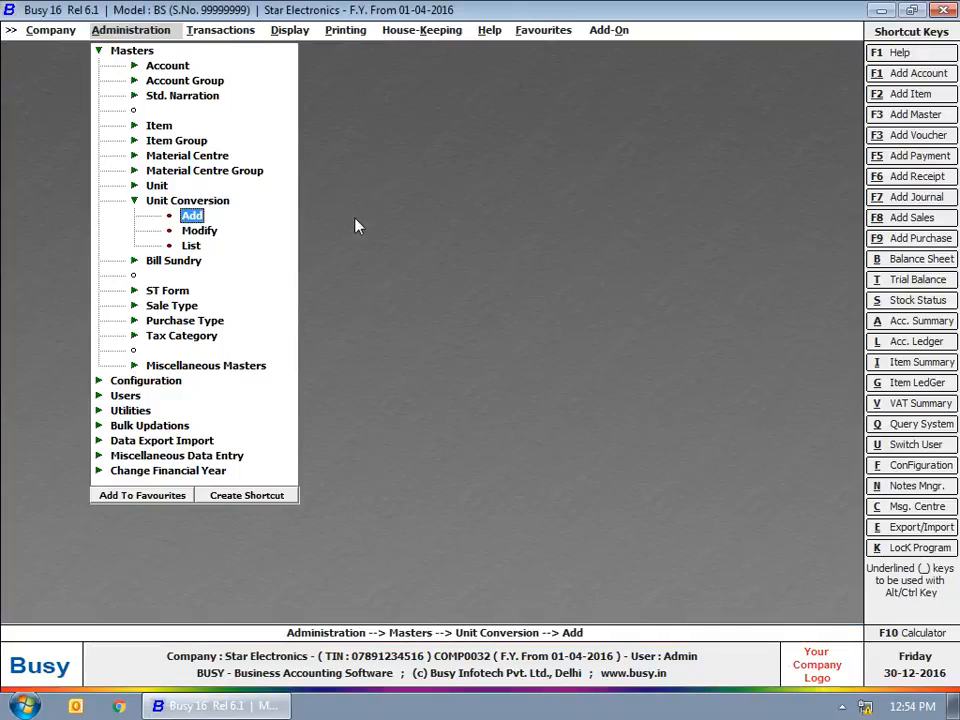
- Collapse Unit Conversion, then expand Miscellaneous Masters and Discount Structure
key("Escape")
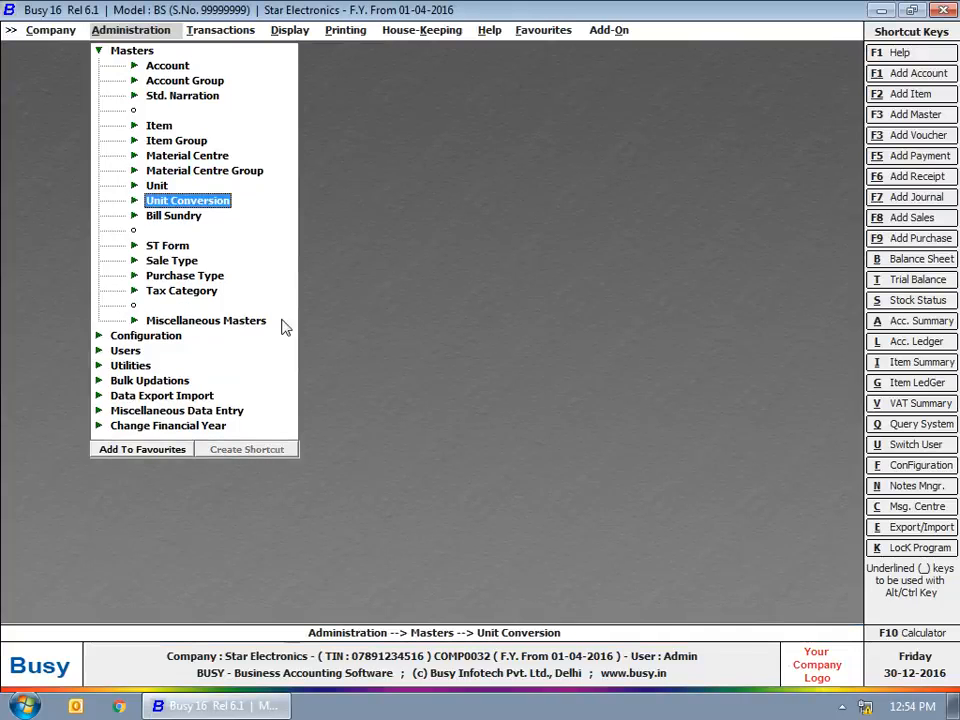
left_click(228, 322)
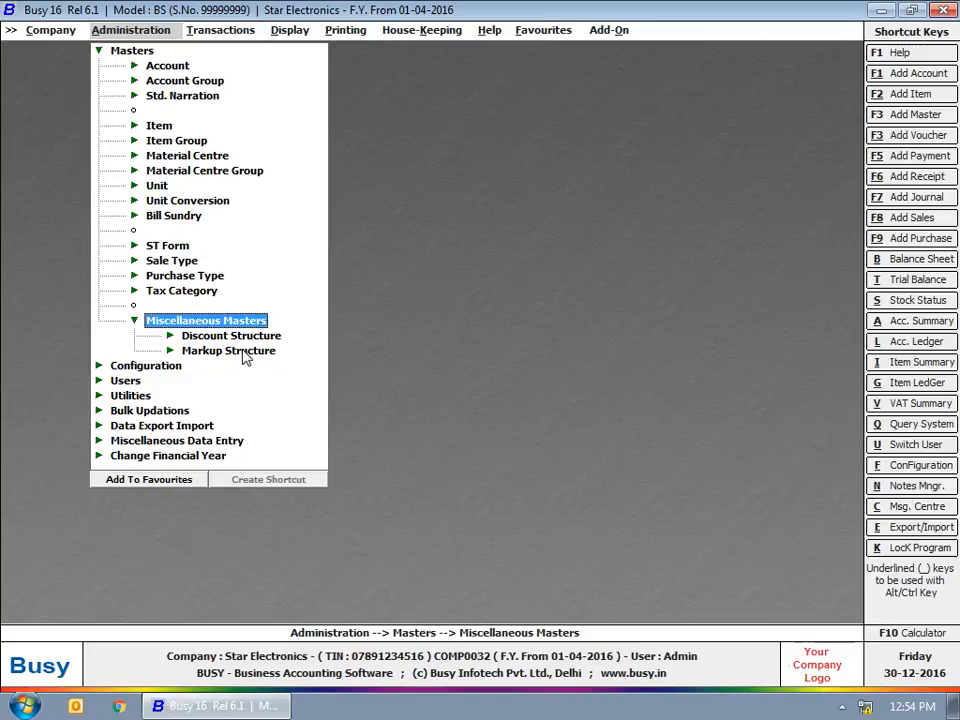
left_click(236, 337)
- Start discount structure Discount1, trying the amount and quantity options before returning to percentage
double_click(226, 352)
type("Discount1")
key("Return")
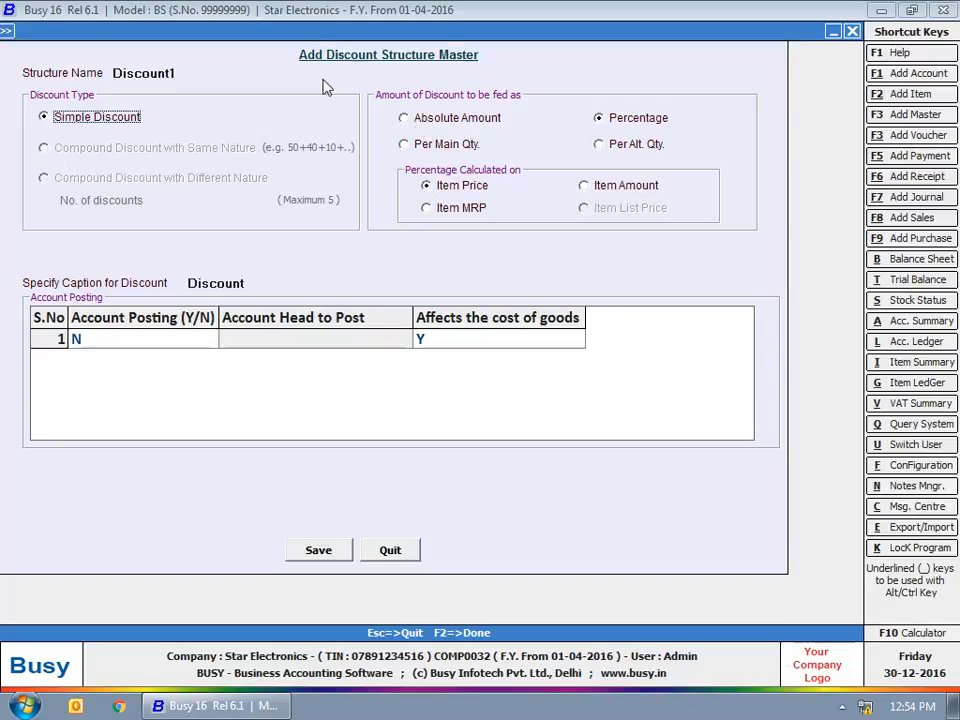
left_click(476, 122)
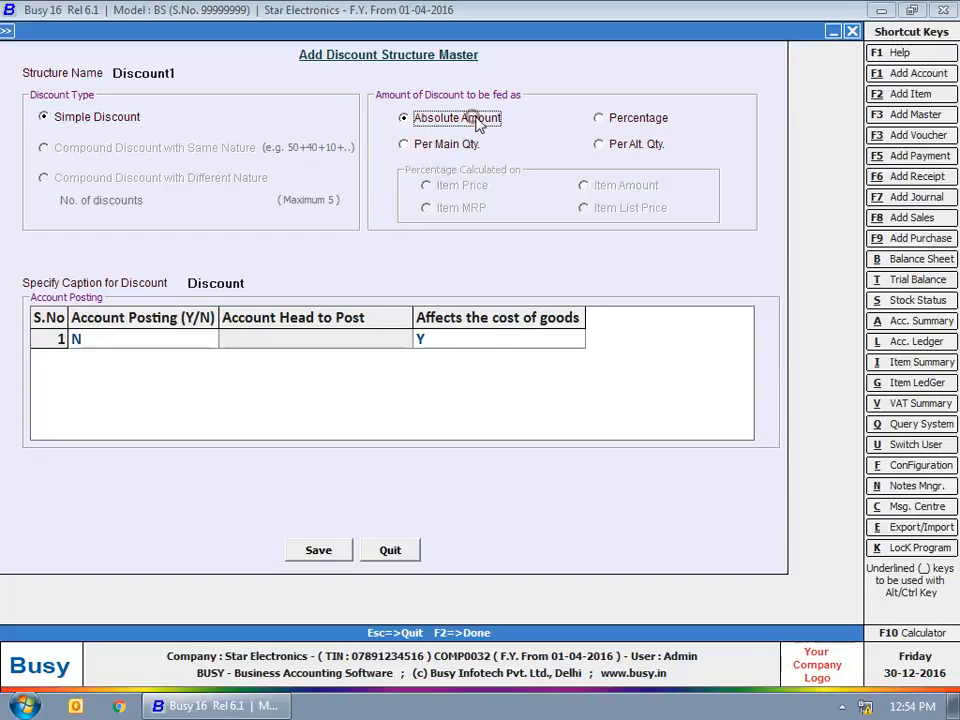
left_click(624, 122)
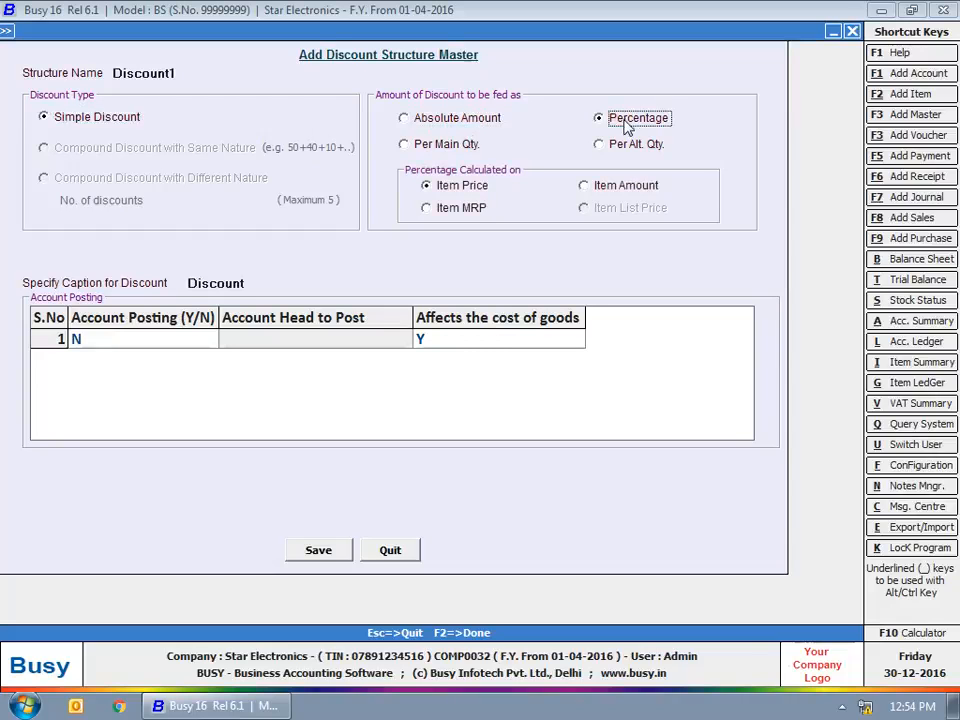
left_click(458, 145)
left_click(606, 145)
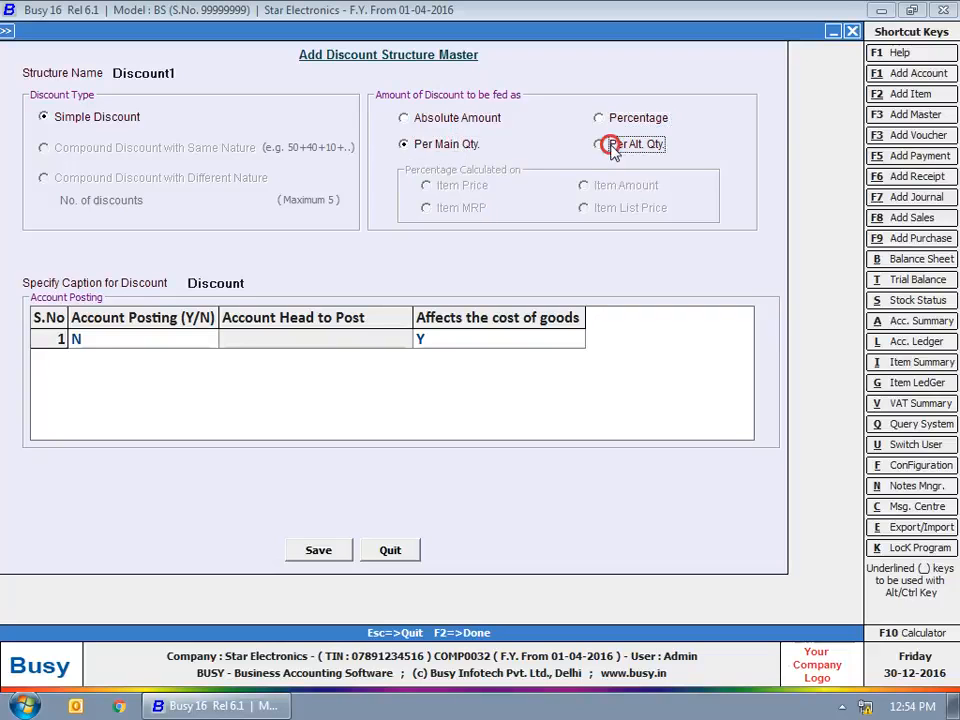
left_click(664, 121)
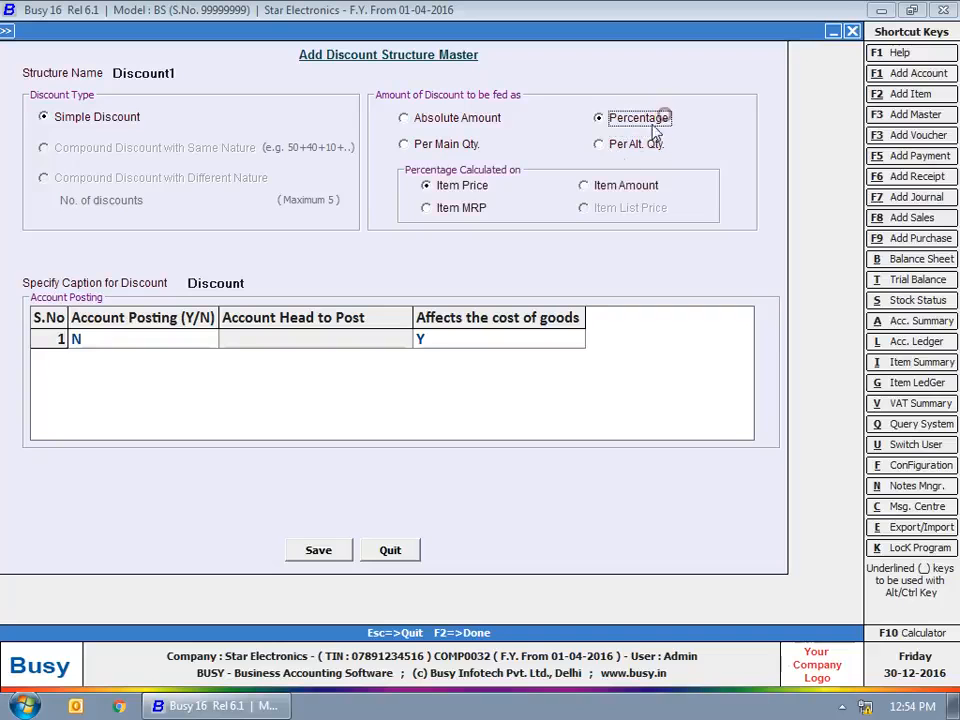
- Keep the caption Discount, review the posting settings, and save Discount1
left_click(272, 283)
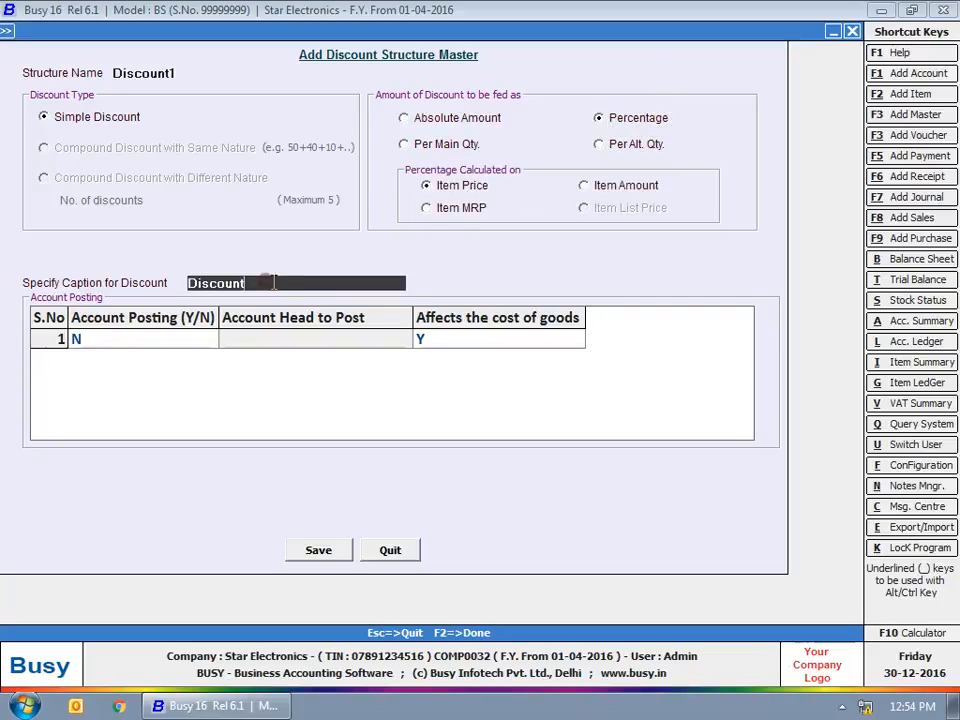
left_click(171, 345)
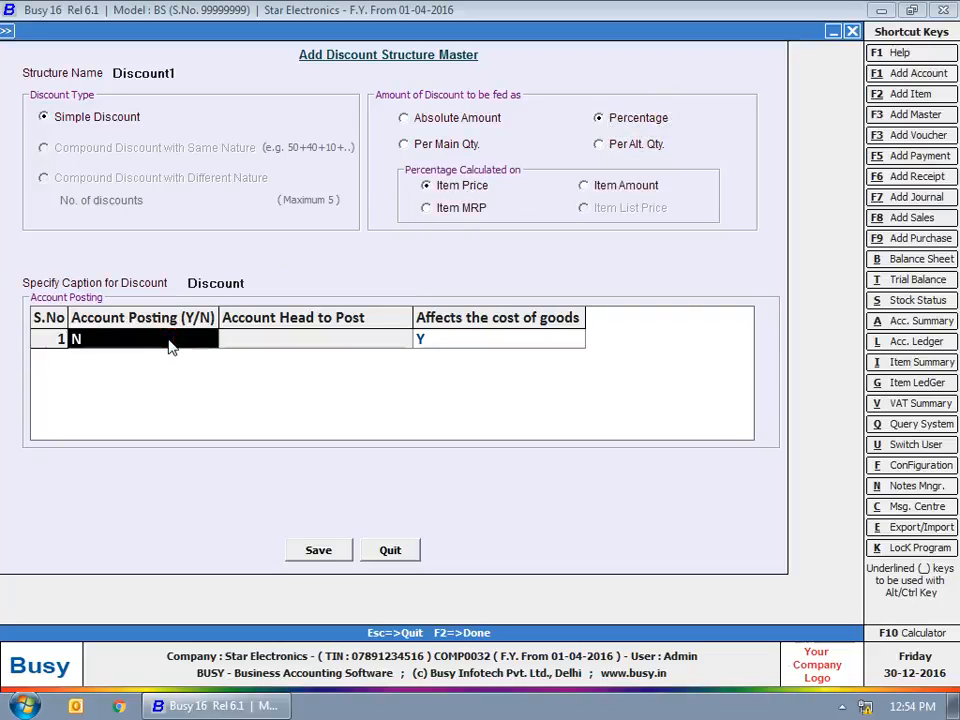
left_click(432, 340)
left_click(490, 120)
left_click(326, 550)
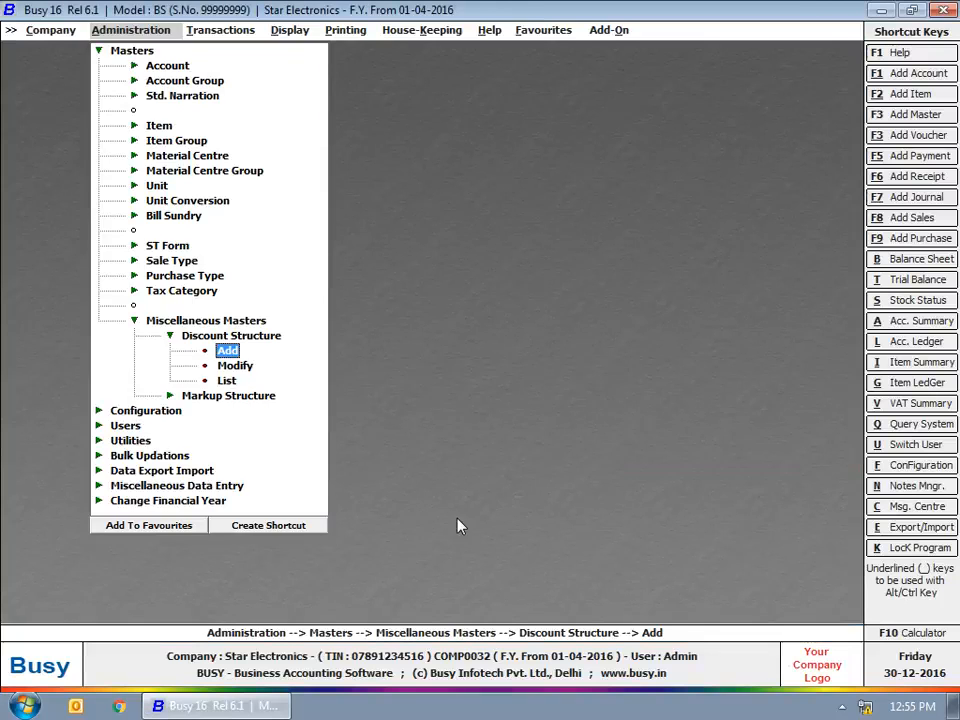
- Save markup structure Markup1 as a Percentage on Item Price with caption Markup, then back out to the masters list
key("Escape")
left_click(229, 351)
left_click(227, 366)
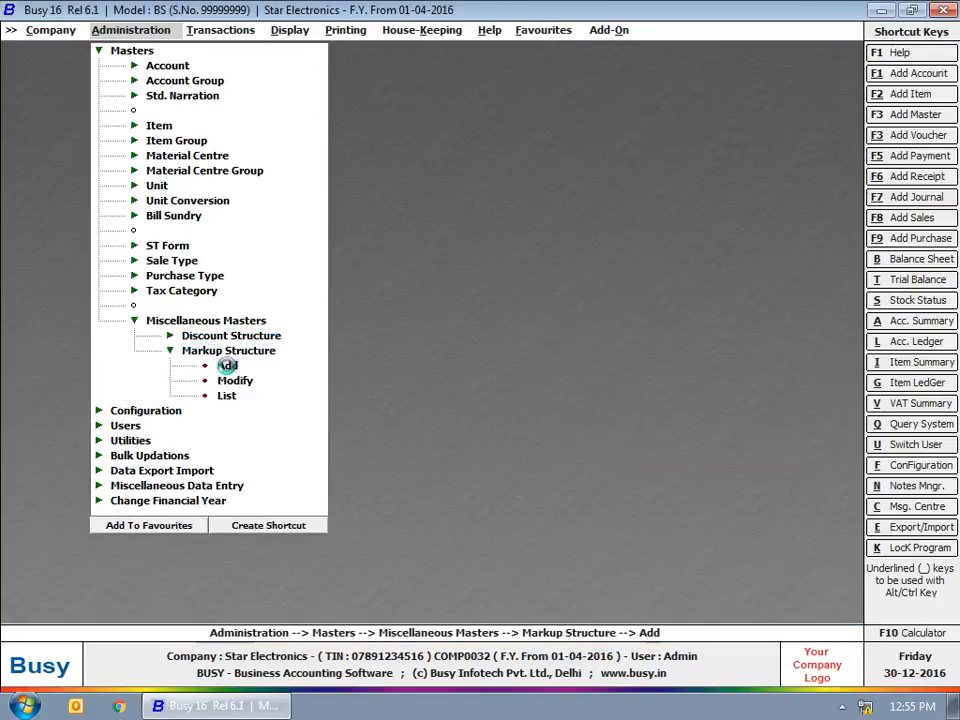
type("Markup1")
key("Return")
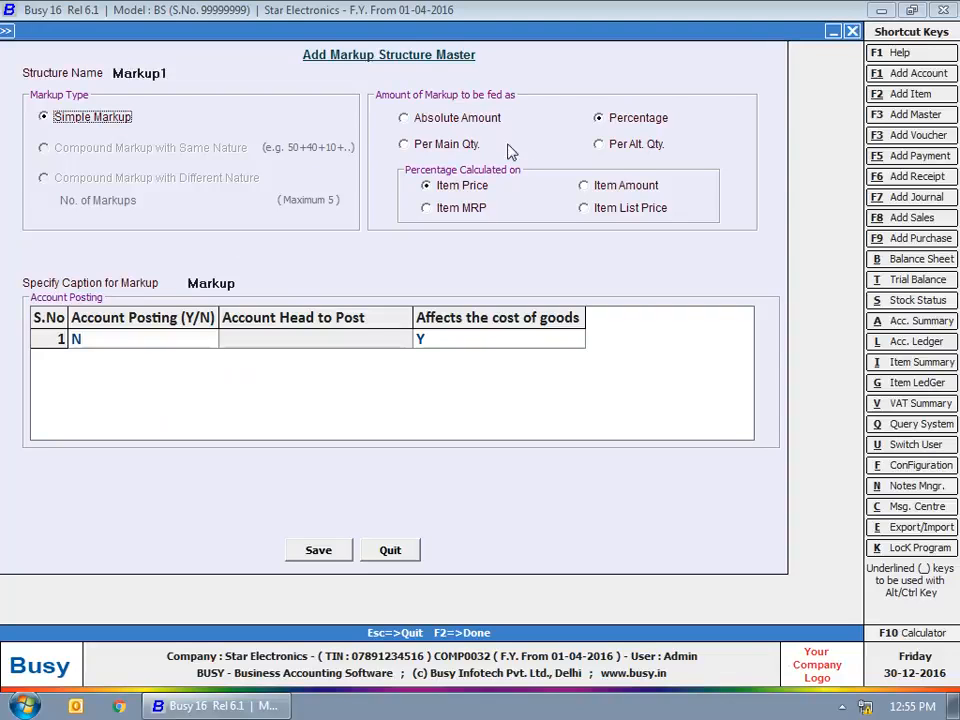
left_click(200, 276)
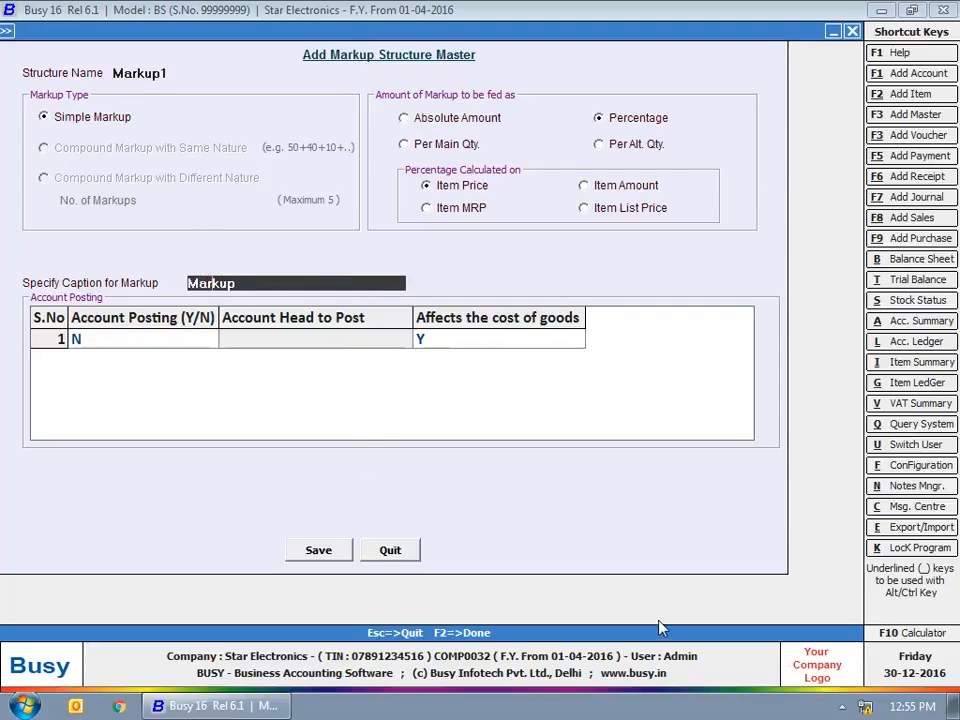
key("Return")
key("Return")
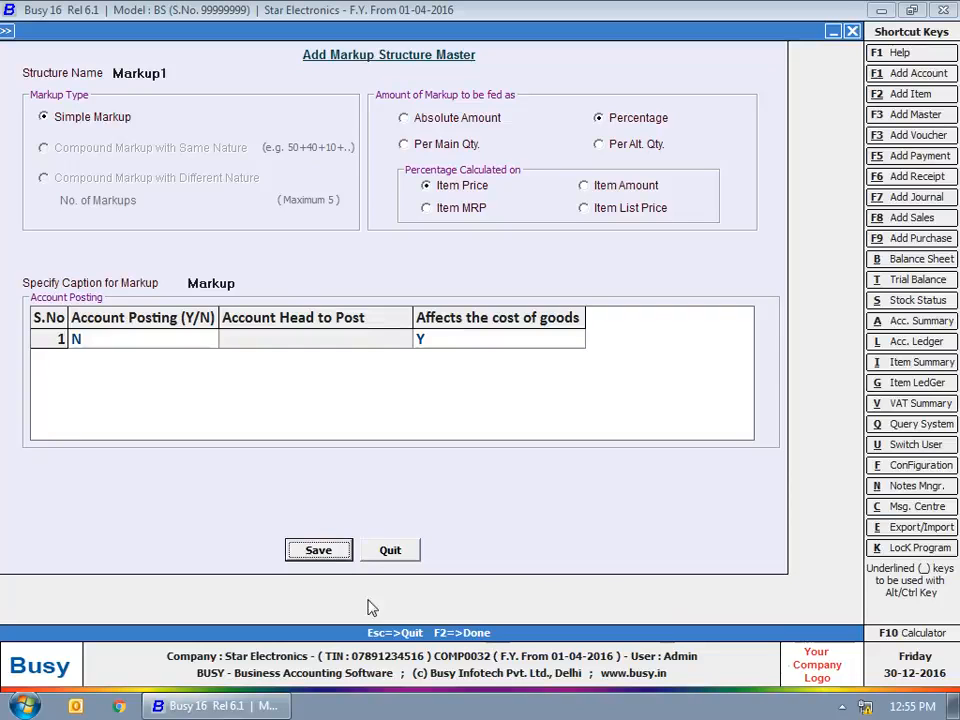
left_click(318, 550)
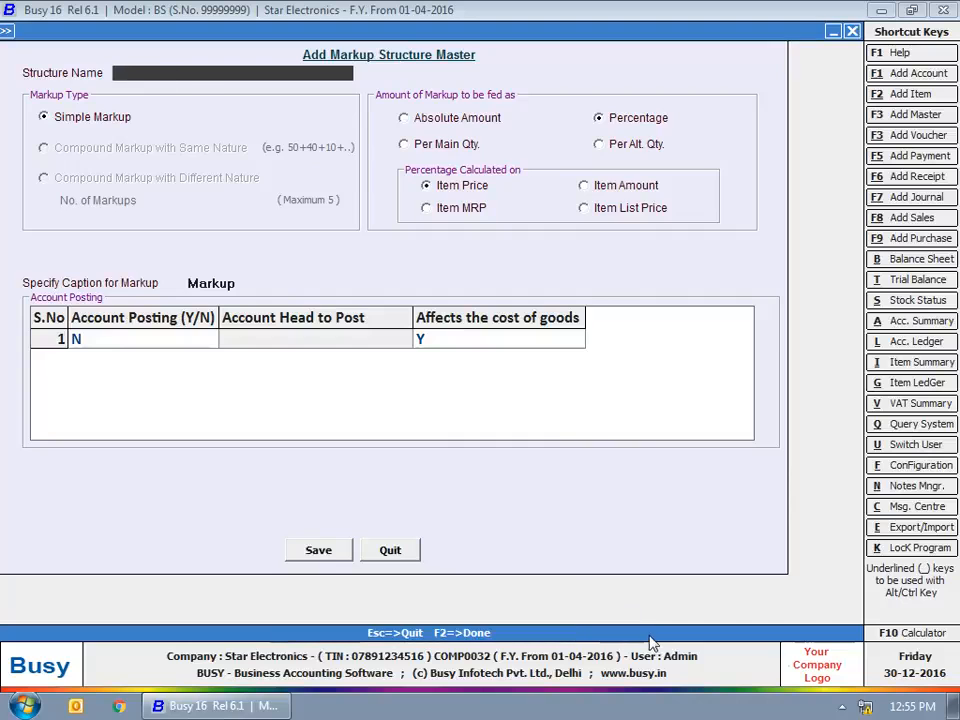
key("Escape")
key("Escape")
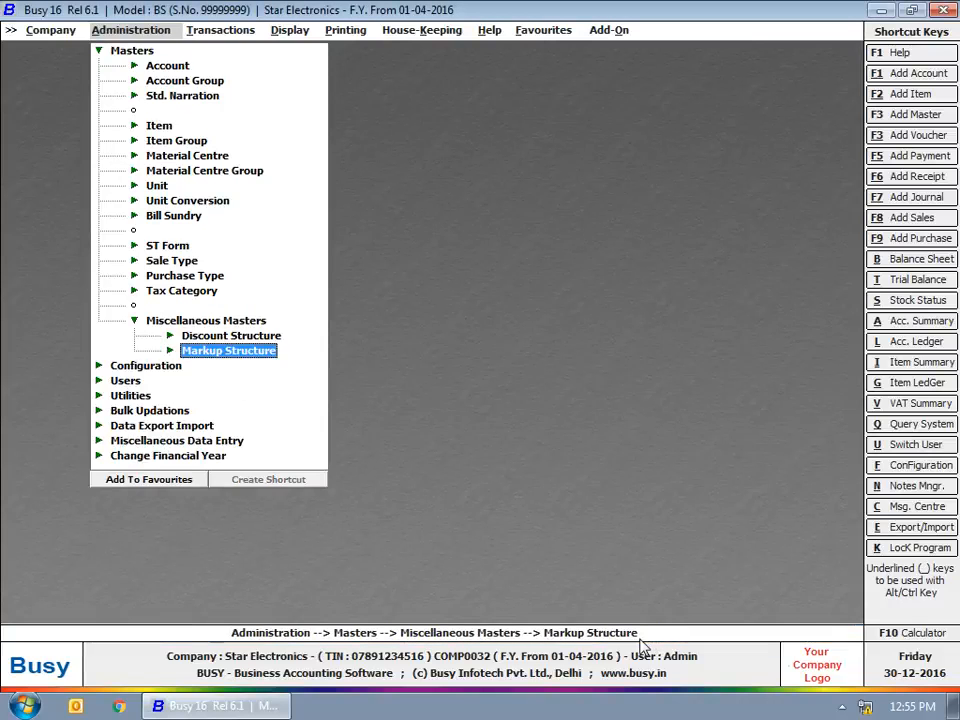
key("Escape")
key("Escape")
key("Escape")
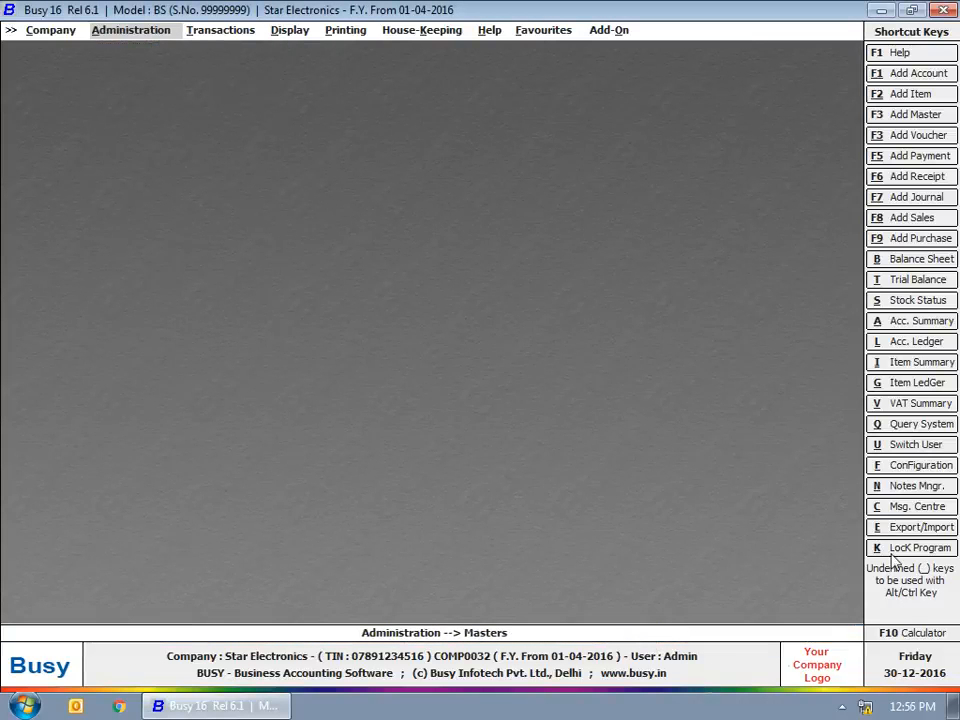